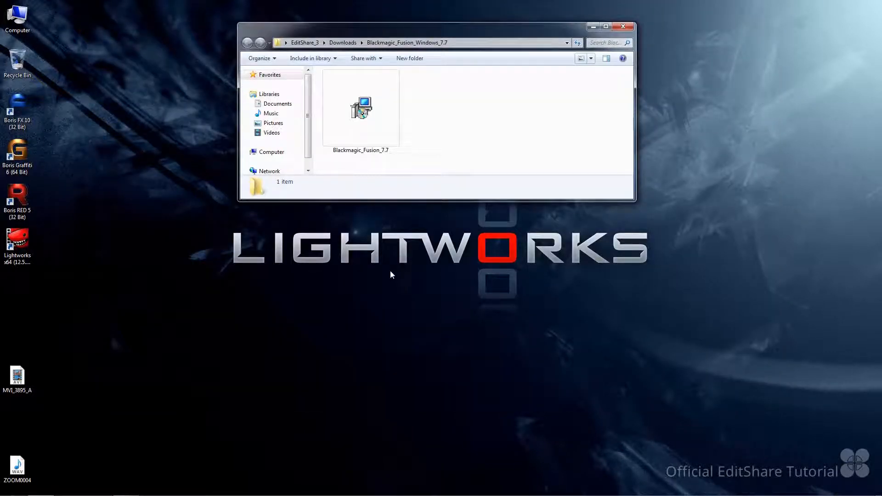
- Run the Blackmagic_Fusion_7.7 installer, accept the license agreement and install with the default options
{"action": "double_click", "coordinate": [377, 124]}
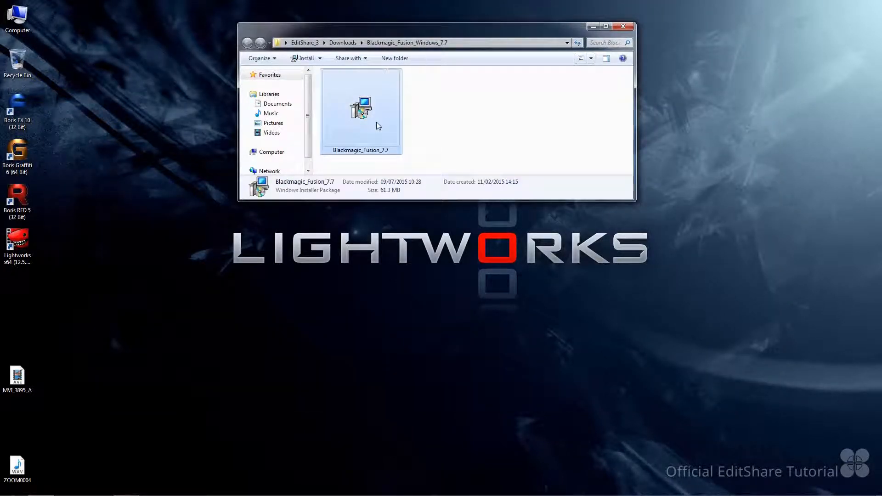
{"action": "left_click", "coordinate": [462, 261]}
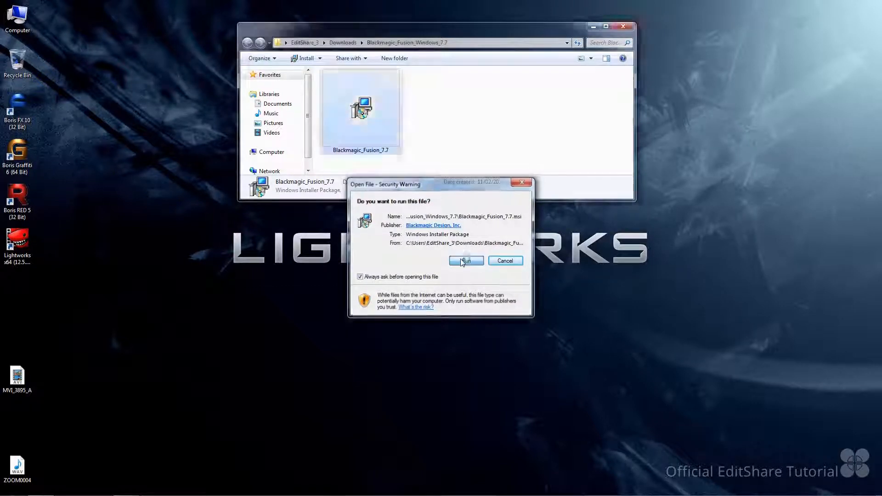
{"action": "left_click", "coordinate": [483, 320]}
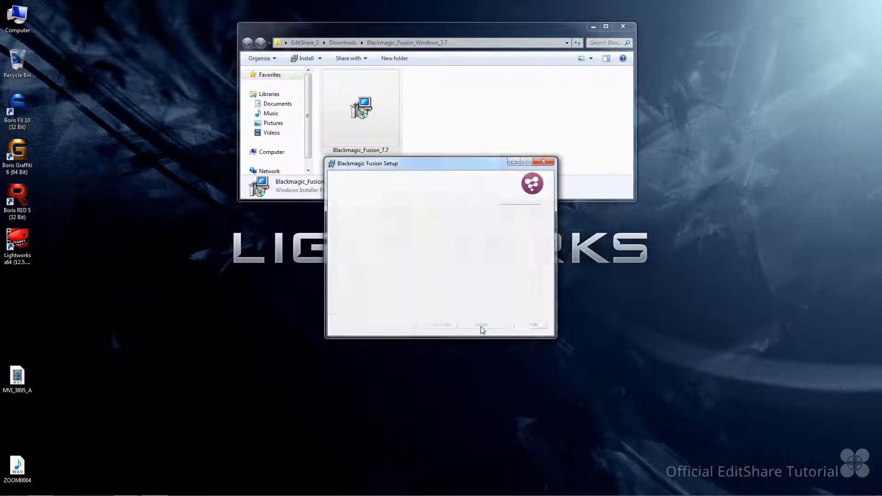
{"action": "left_click", "coordinate": [418, 288]}
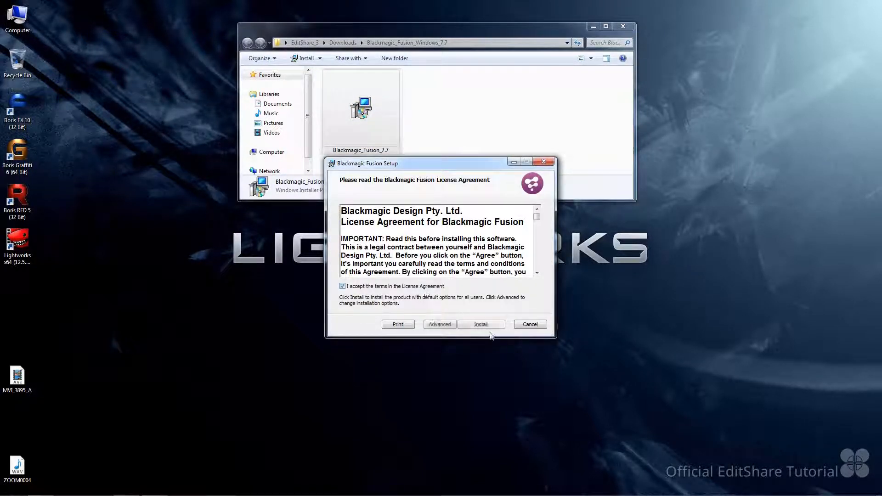
{"action": "left_click", "coordinate": [481, 325]}
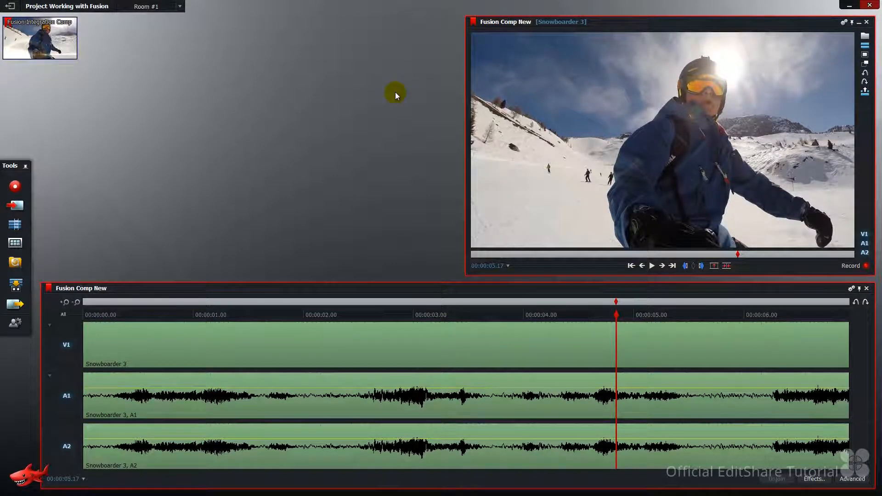
- In Lightworks, apply the Fusion video effect to the Snowboarder 3 clip on track V1 of the Fusion Comp New edit
{"action": "left_click", "coordinate": [814, 479]}
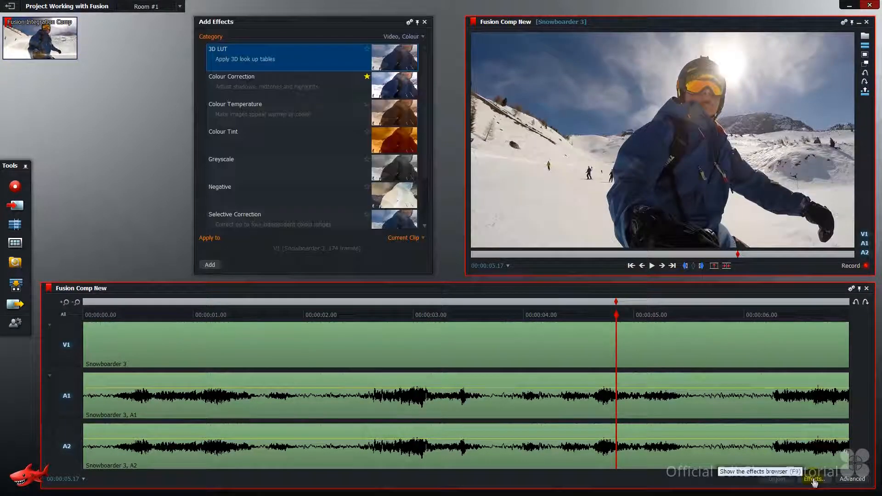
{"action": "left_click", "coordinate": [421, 36]}
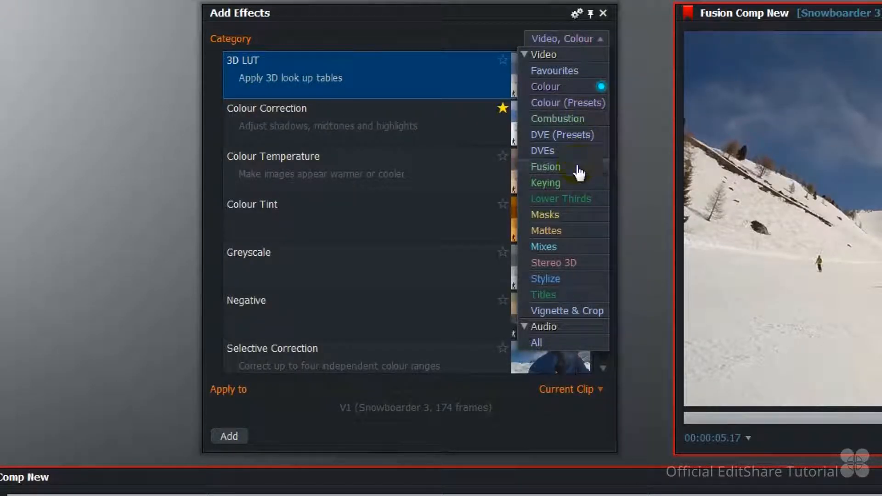
{"action": "left_click", "coordinate": [579, 172]}
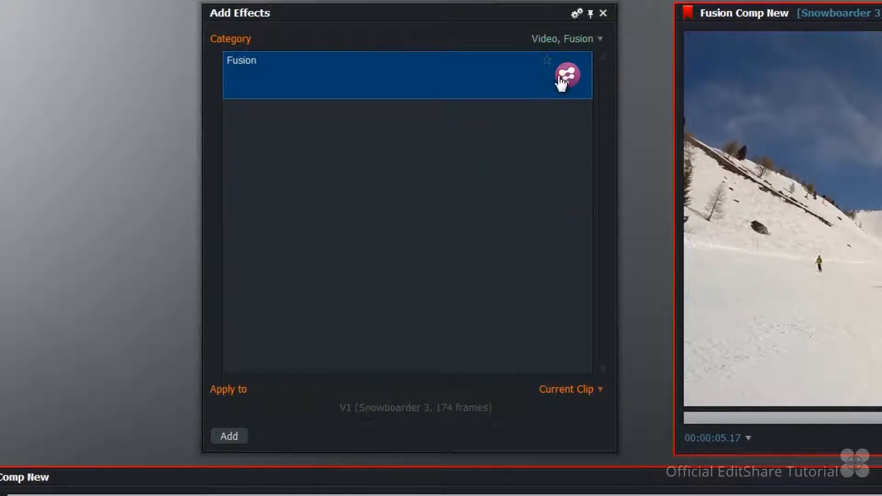
{"action": "left_click_drag", "start_coordinate": [561, 82], "coordinate": [402, 343]}
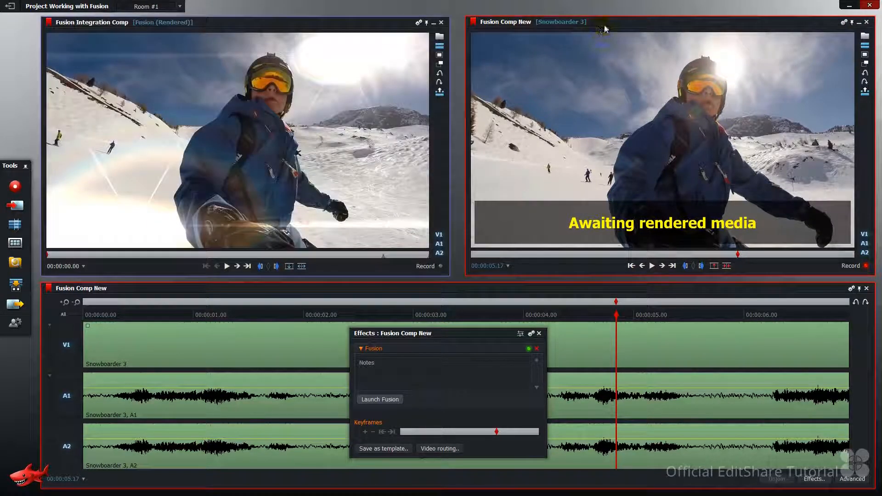
- Scrub through the Fusion Comp New timeline and the rendered Fusion Integration Comp to compare the original clip with the finished composite
{"action": "left_click_drag", "start_coordinate": [616, 314], "coordinate": [480, 330]}
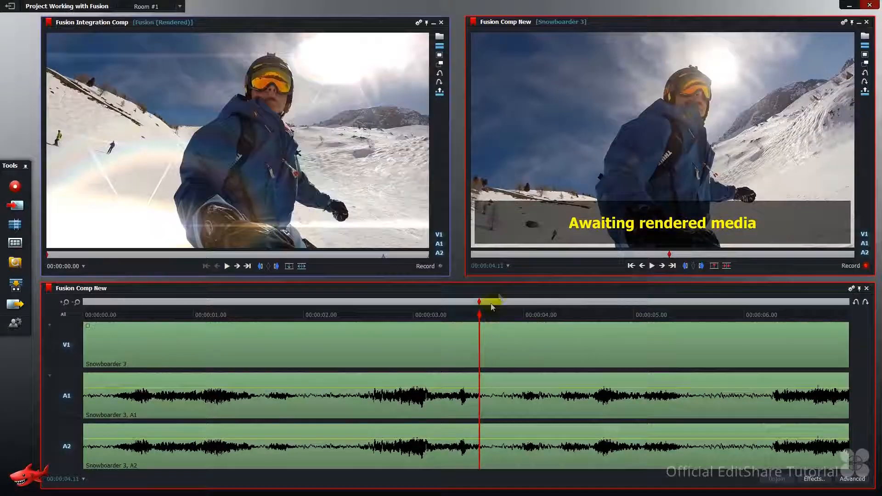
{"action": "left_click_drag", "start_coordinate": [492, 307], "coordinate": [463, 315]}
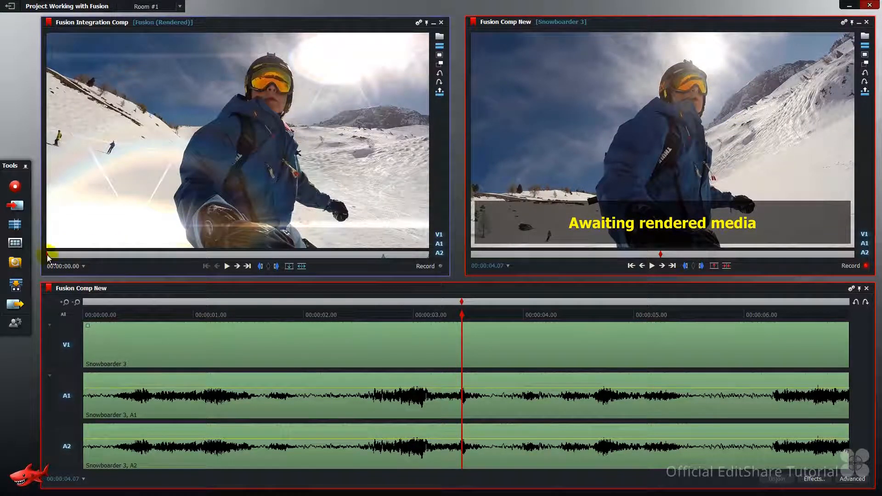
{"action": "left_click_drag", "start_coordinate": [47, 256], "coordinate": [89, 255]}
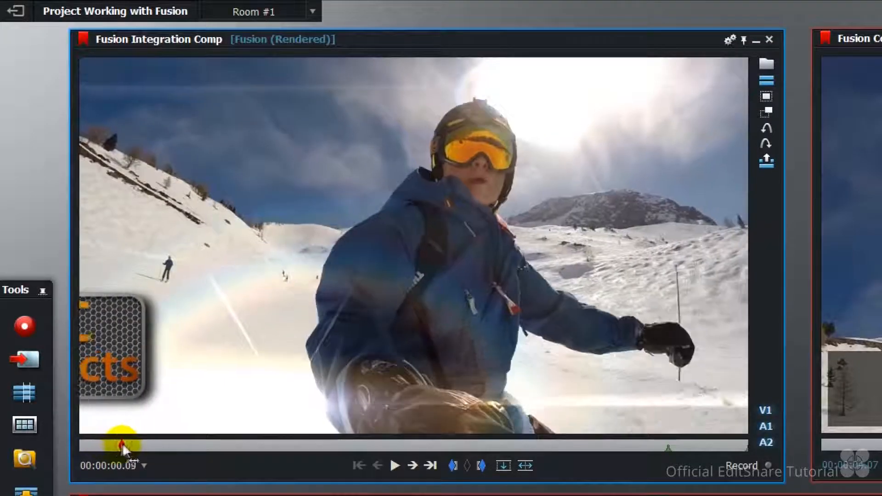
{"action": "left_click_drag", "start_coordinate": [153, 443], "coordinate": [400, 444]}
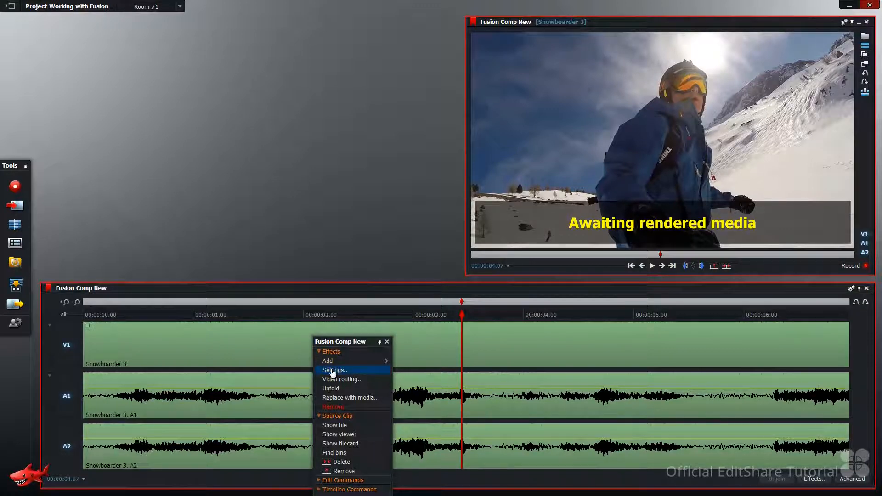
- Open the settings of the Snowboarder 3 clip's Fusion effect and launch Fusion from there
{"action": "left_click", "coordinate": [333, 372]}
{"action": "left_click", "coordinate": [212, 140]}
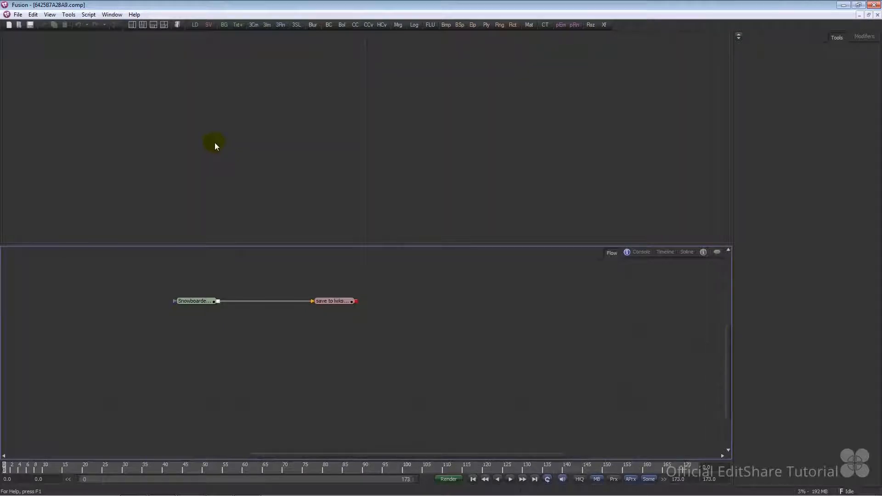
- Select the Snowboarder loader in the flow and move the save to lwks saver node slightly farther away from it
{"action": "left_click", "coordinate": [193, 304]}
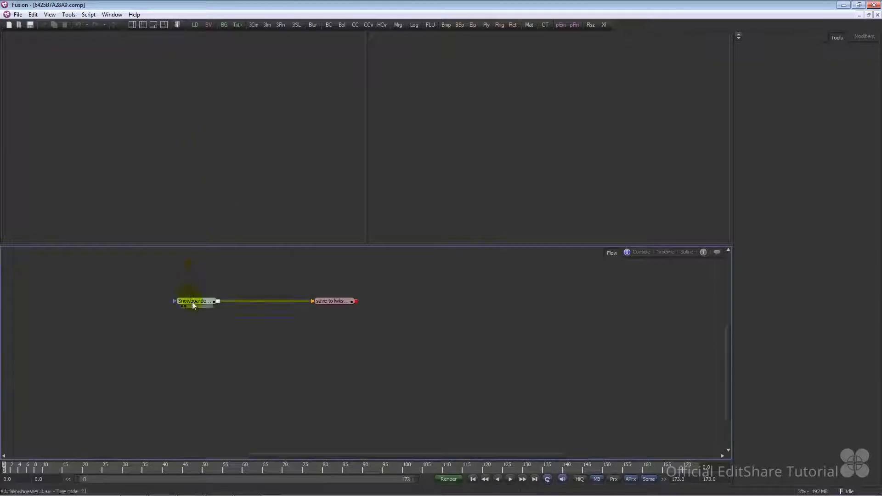
{"action": "mouse_move", "coordinate": [192, 302]}
{"action": "left_mouse_down"}
{"action": "mouse_move", "coordinate": [193, 286]}
{"action": "mouse_move", "coordinate": [195, 305]}
{"action": "left_mouse_up"}
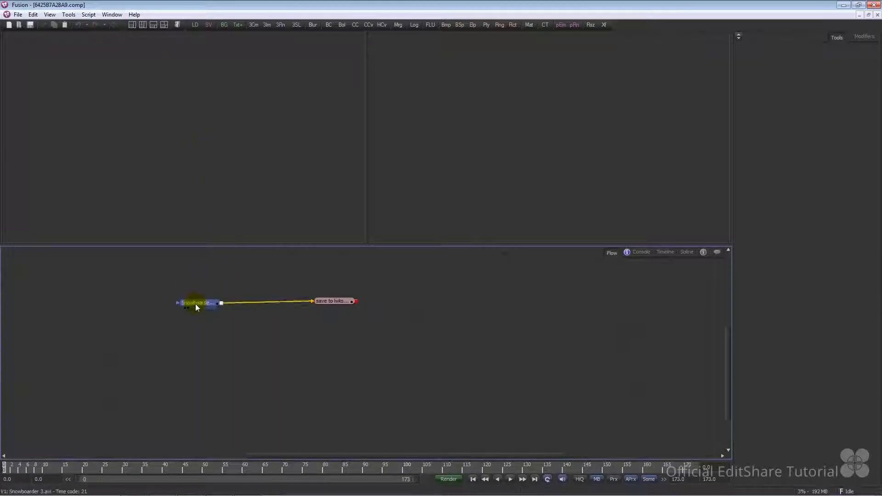
{"action": "left_click_drag", "start_coordinate": [318, 308], "coordinate": [348, 302]}
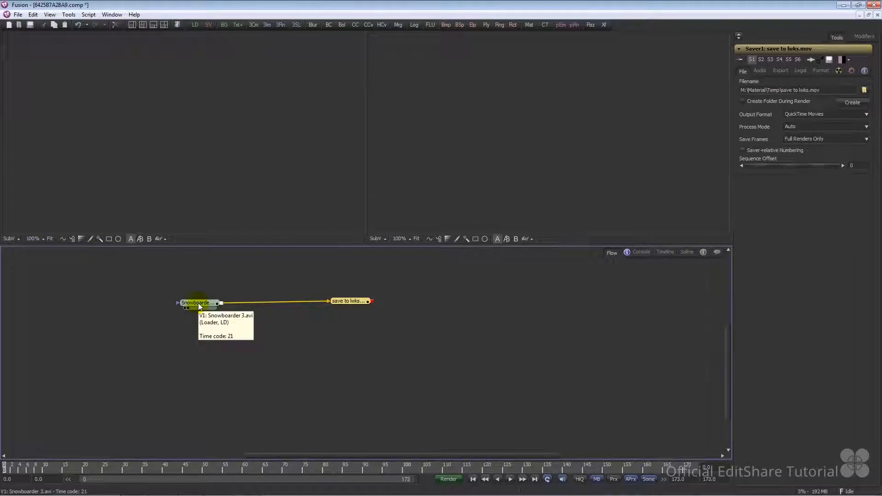
- Show the Snowboarder loader in the left view and the saver in the right view, both fitted, and scrub the comp to compare them
{"action": "left_click_drag", "start_coordinate": [198, 303], "coordinate": [195, 177]}
{"action": "left_click_drag", "start_coordinate": [301, 125], "coordinate": [300, 125]}
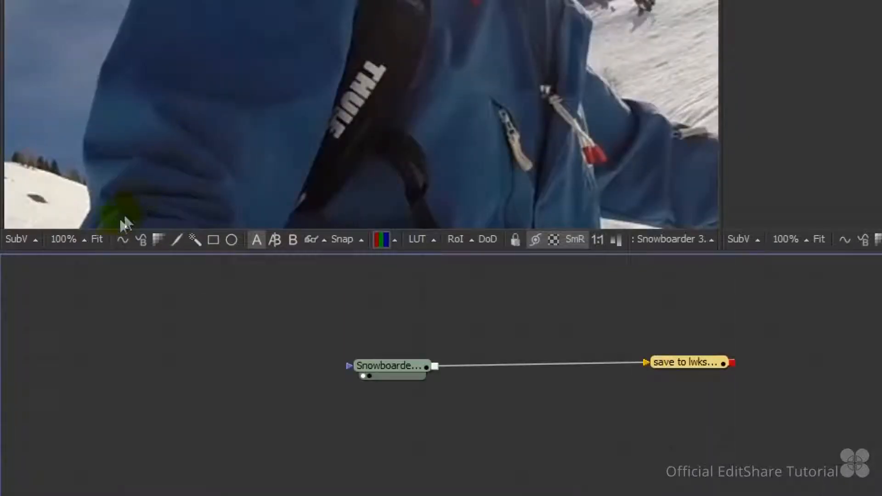
{"action": "left_click", "coordinate": [97, 242]}
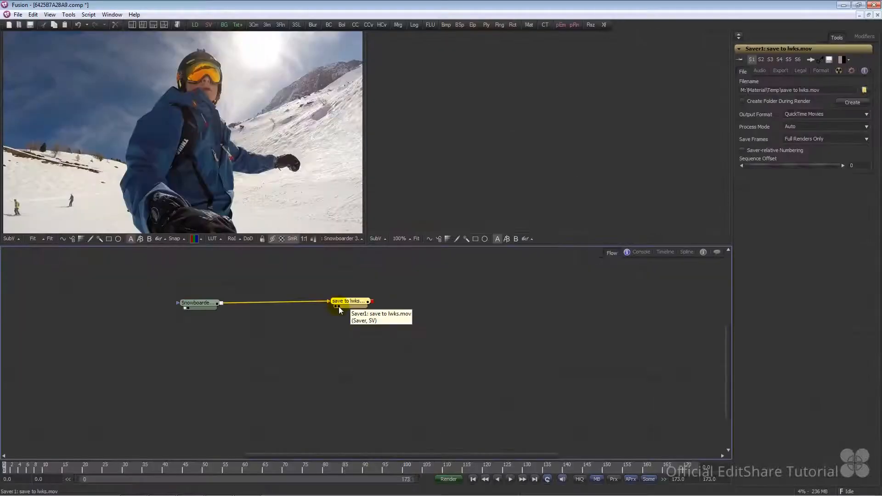
{"action": "left_click", "coordinate": [413, 263]}
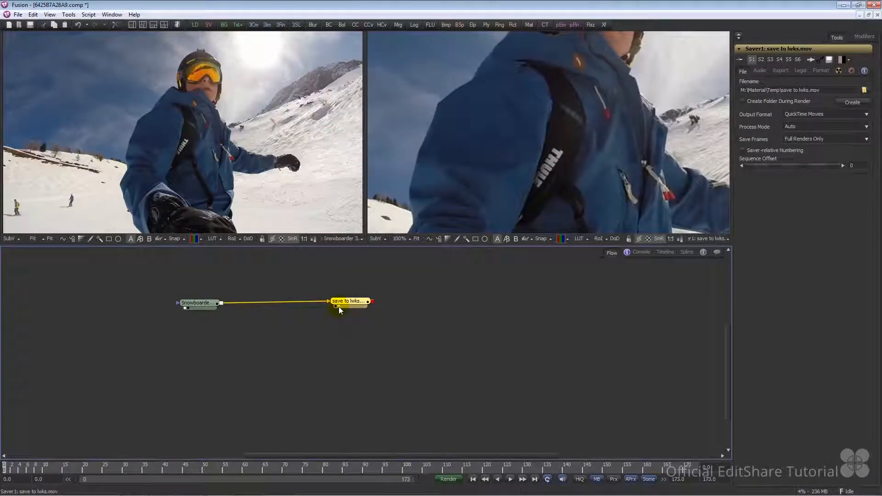
{"action": "left_click", "coordinate": [419, 239]}
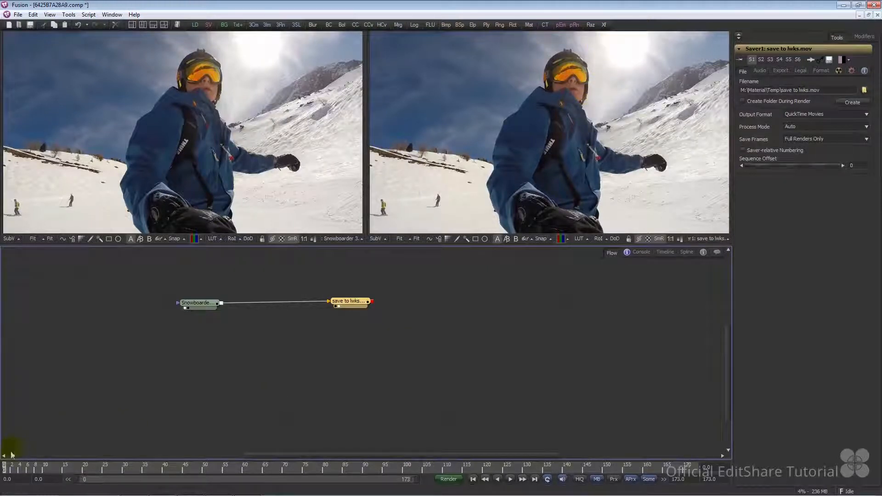
{"action": "left_click_drag", "start_coordinate": [3, 468], "coordinate": [272, 466]}
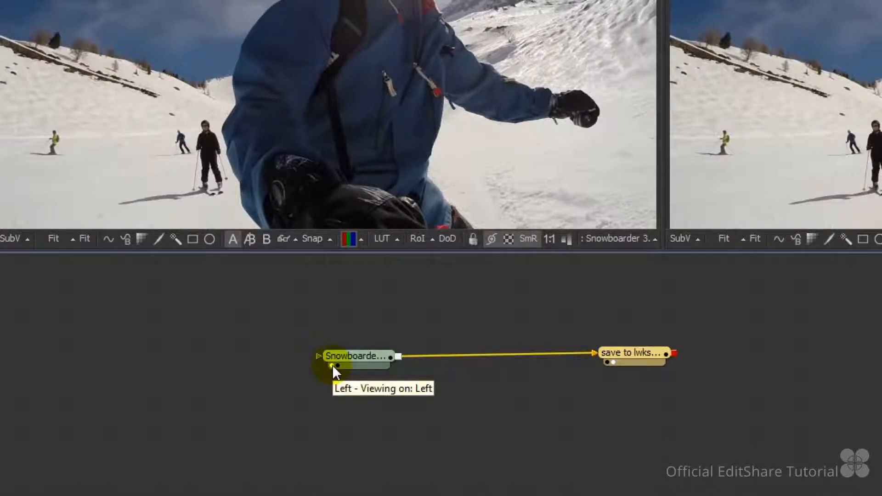
- Clear the loader from the left view and insert a Tracker tool between the Snowboarder loader and the saver
{"action": "left_click", "coordinate": [332, 365]}
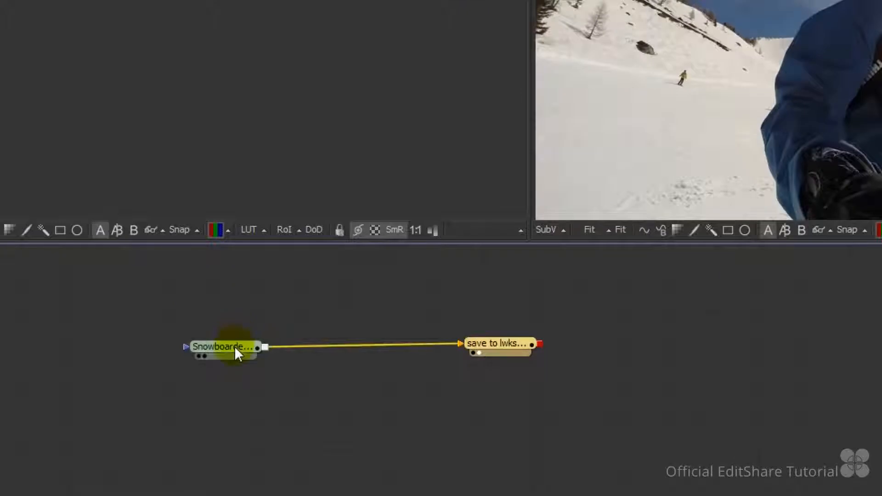
{"action": "right_click", "coordinate": [235, 346]}
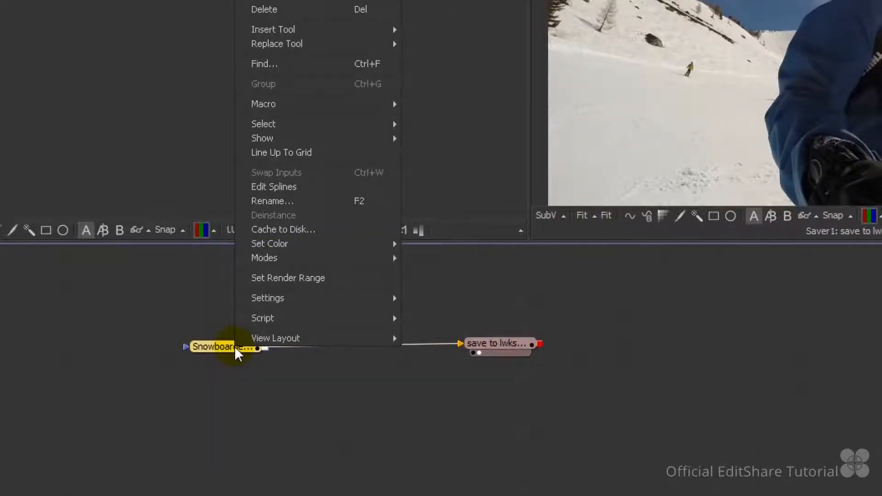
{"action": "mouse_move", "coordinate": [394, 31]}
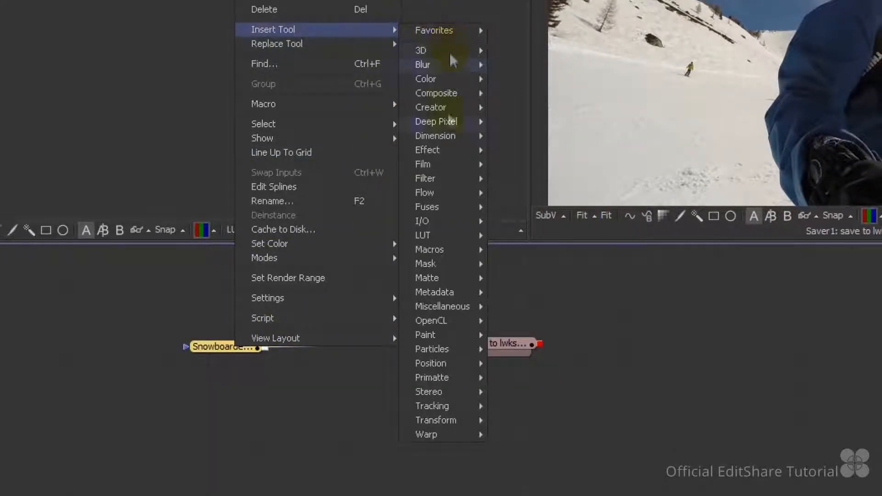
{"action": "mouse_move", "coordinate": [453, 406]}
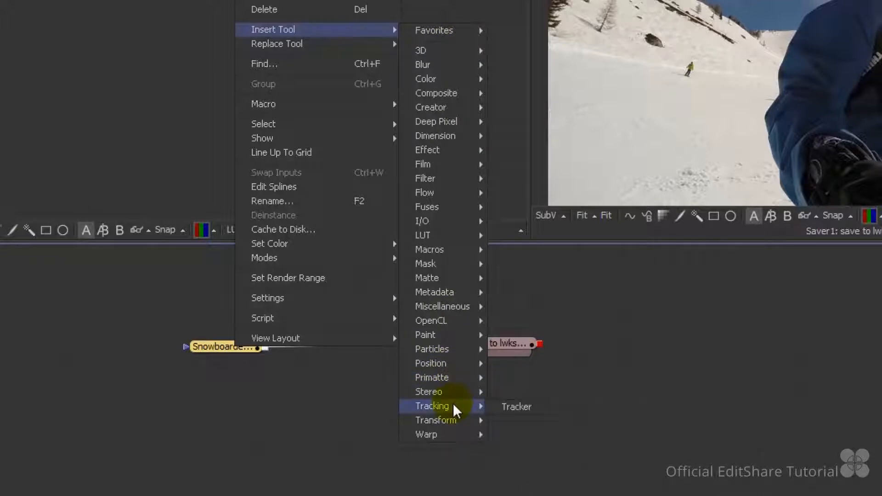
{"action": "left_click", "coordinate": [516, 407]}
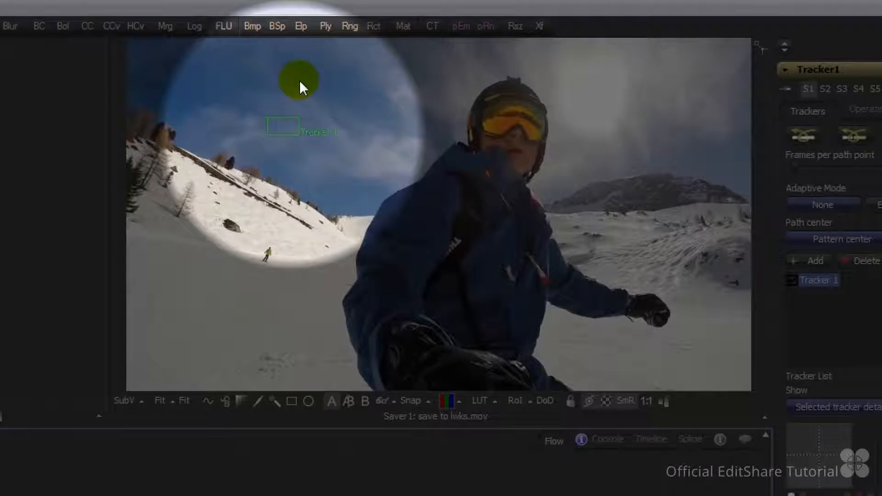
- Move Tracker 1's pattern box onto the sun and return the comp to frame 0
{"action": "mouse_move", "coordinate": [275, 112]}
{"action": "left_click", "coordinate": [266, 116]}
{"action": "left_click_drag", "start_coordinate": [266, 115], "coordinate": [584, 84]}
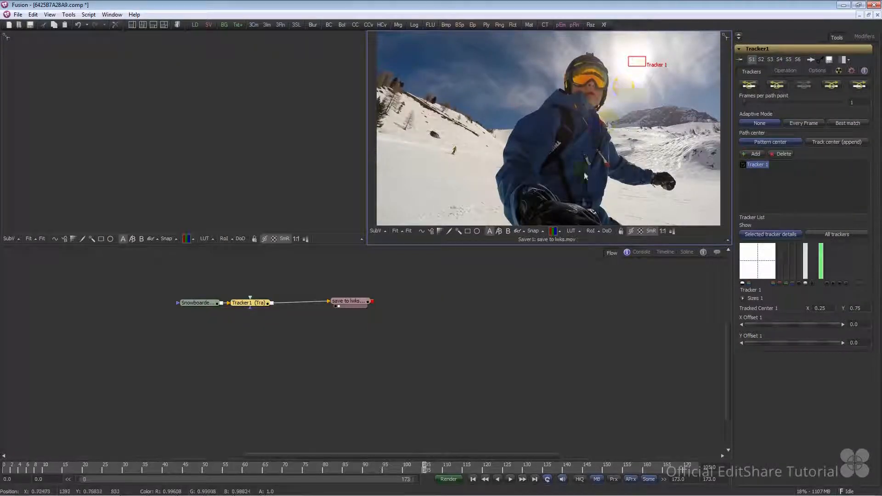
{"action": "left_click_drag", "start_coordinate": [425, 468], "coordinate": [2, 466]}
- Shrink Tracker 1's pattern box to a small square on the sun and enlarge its search area around it
{"action": "mouse_move", "coordinate": [630, 58]}
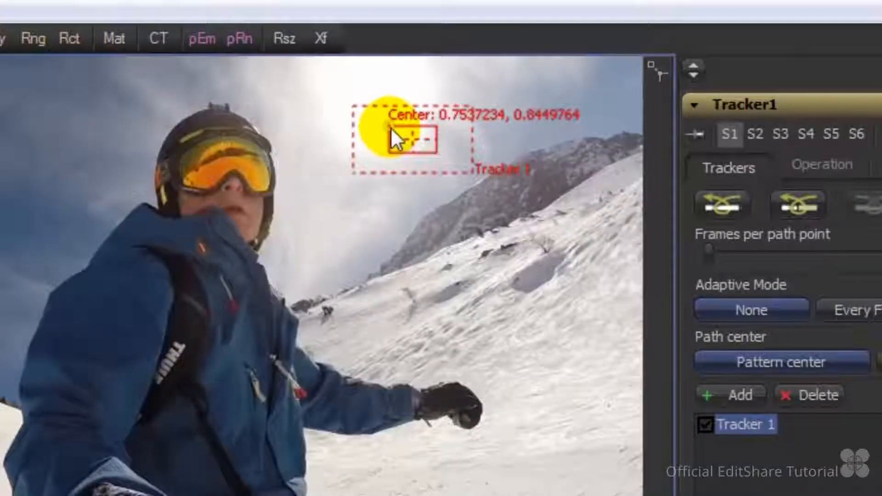
{"action": "left_click_drag", "start_coordinate": [391, 130], "coordinate": [408, 145]}
{"action": "left_click_drag", "start_coordinate": [358, 173], "coordinate": [349, 189]}
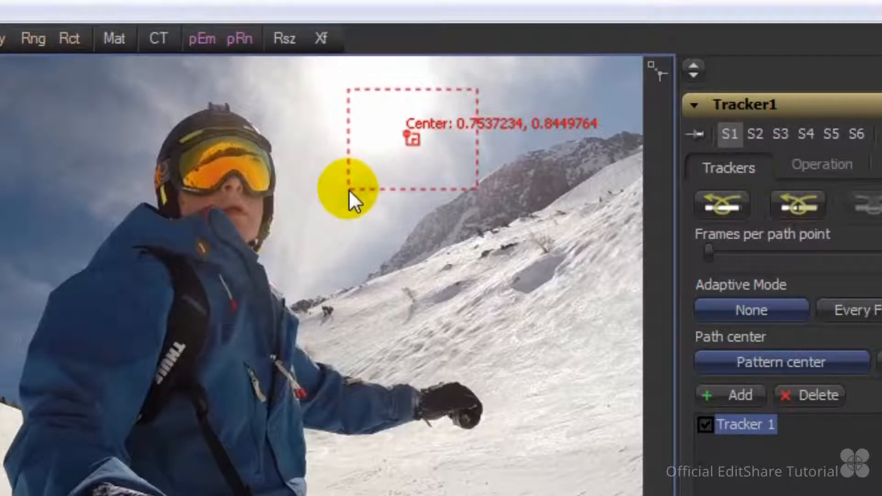
{"action": "left_click_drag", "start_coordinate": [349, 190], "coordinate": [349, 190]}
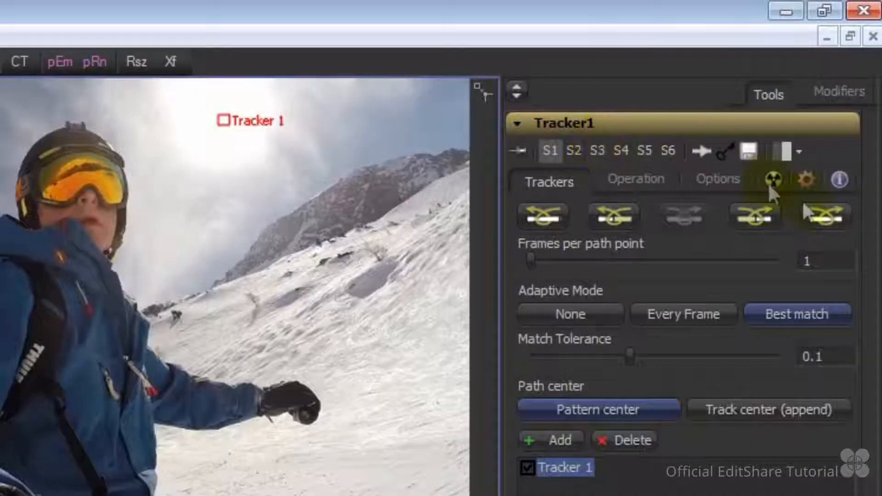
- Track the sun forward through the clip from frame 0 with the adaptive mode set to Best match
{"action": "left_click", "coordinate": [828, 211]}
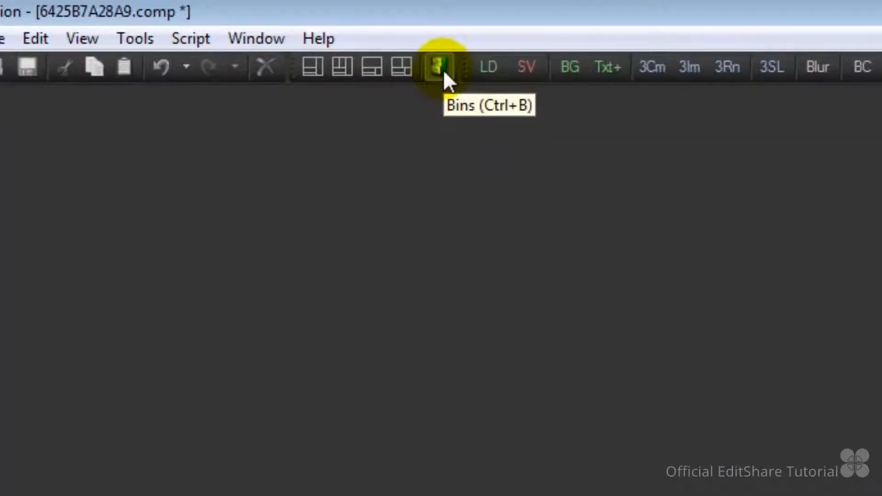
- Open the Bins library beside the flow and show its template categories
{"action": "left_click", "coordinate": [444, 74]}
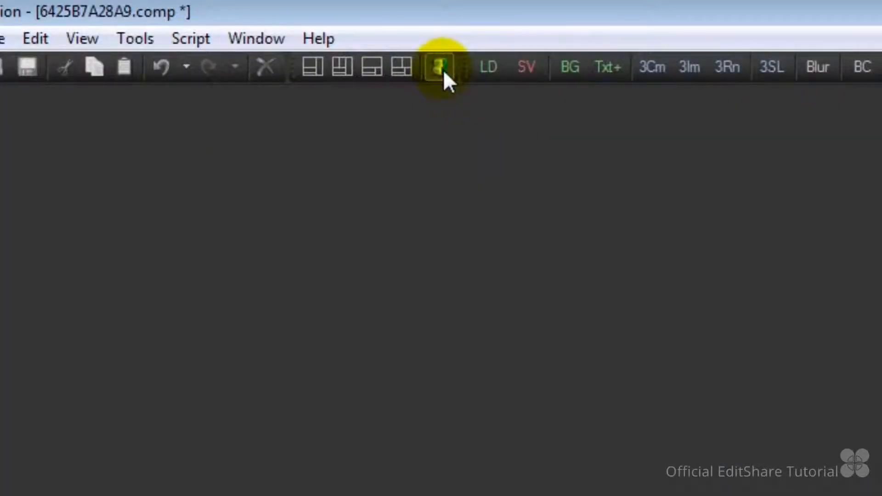
{"action": "left_click_drag", "start_coordinate": [482, 89], "coordinate": [597, 90]}
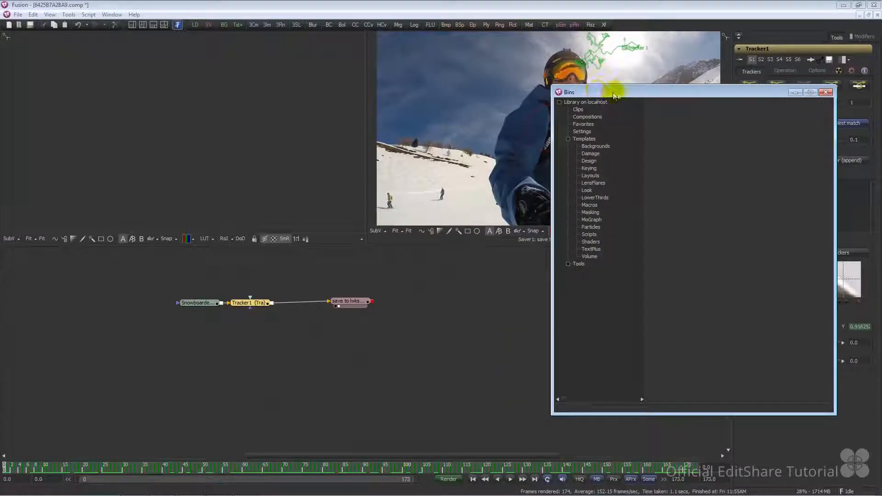
{"action": "left_click", "coordinate": [585, 139]}
{"action": "left_click", "coordinate": [583, 140]}
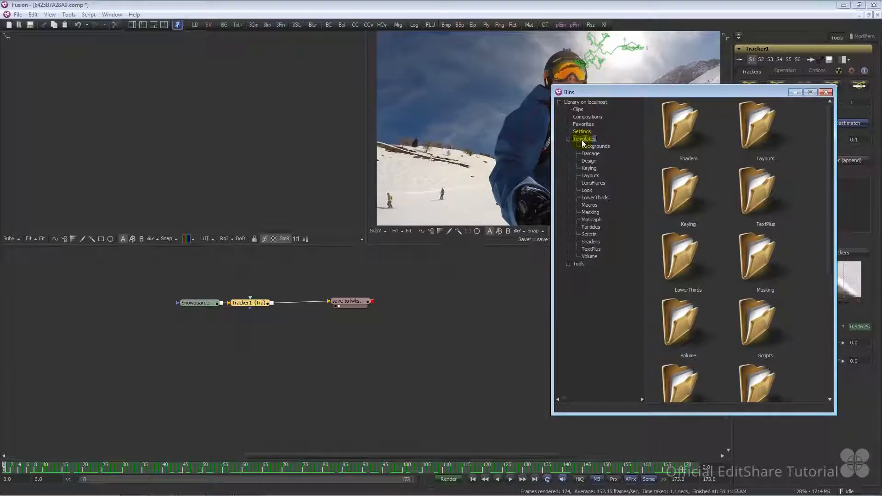
- Browse the Backgrounds, Damage, Design and Keying template categories
{"action": "left_click", "coordinate": [588, 146]}
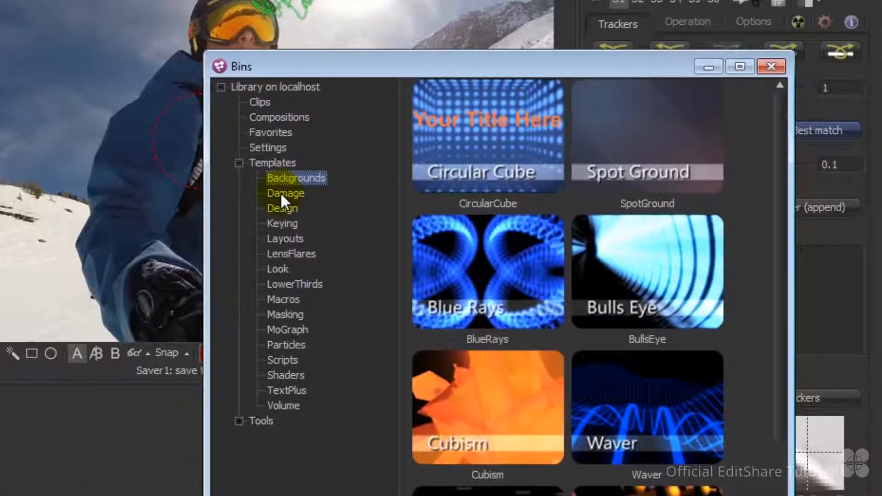
{"action": "left_click", "coordinate": [280, 192]}
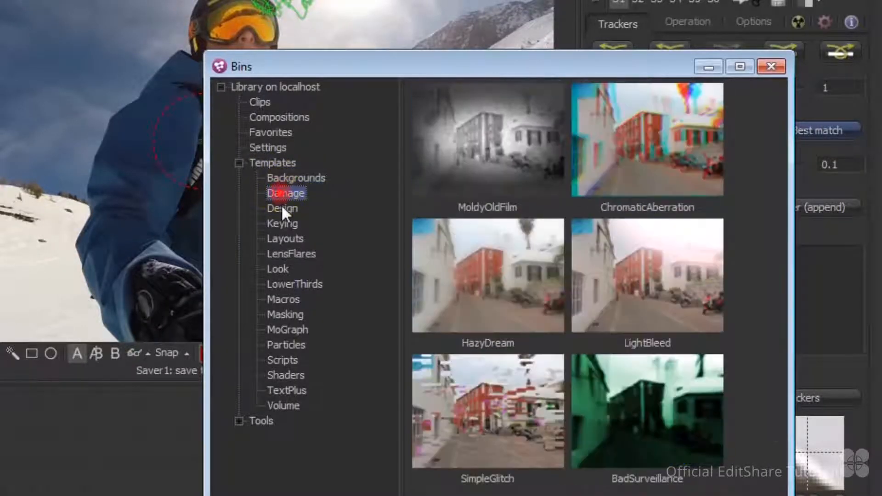
{"action": "left_click", "coordinate": [281, 208]}
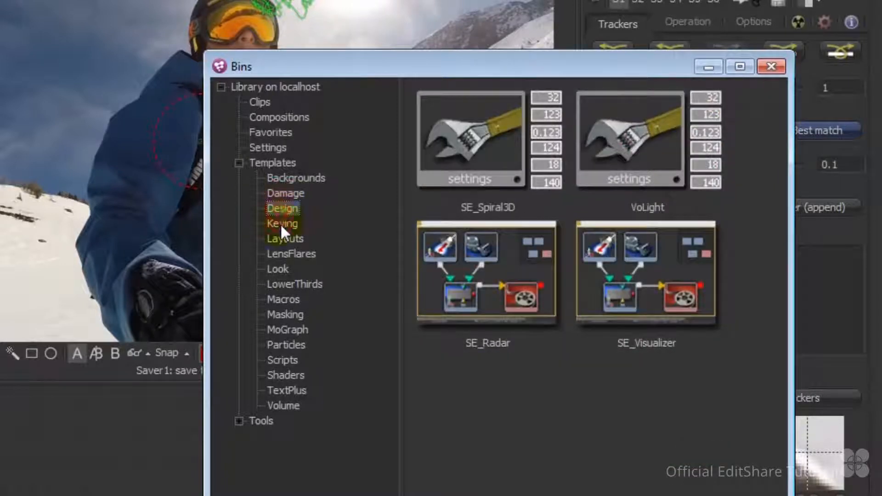
{"action": "left_click", "coordinate": [280, 224]}
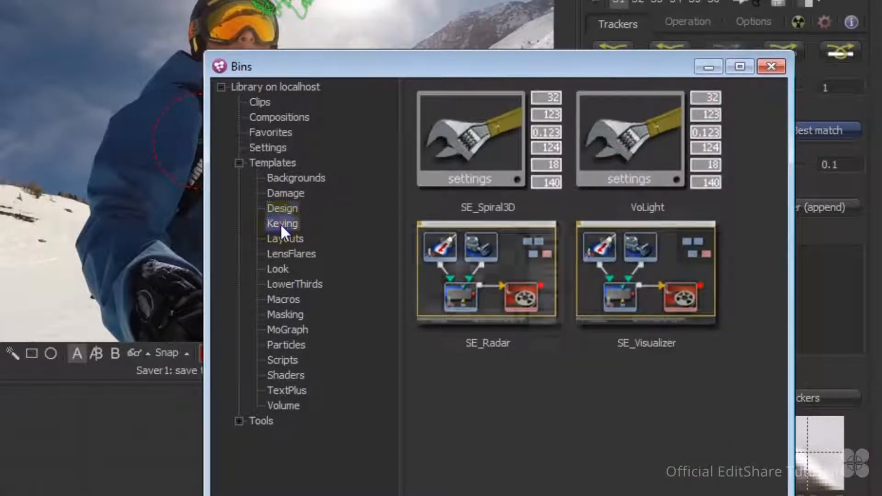
- Add the Lens_Flare_V28 template from the LensFlares category to the flow, below the existing nodes
{"action": "left_click", "coordinate": [285, 253]}
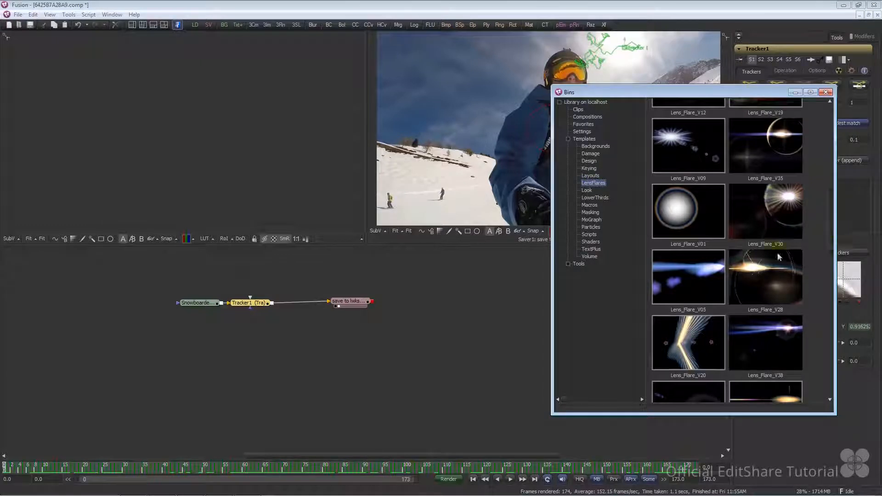
{"action": "left_click", "coordinate": [769, 274]}
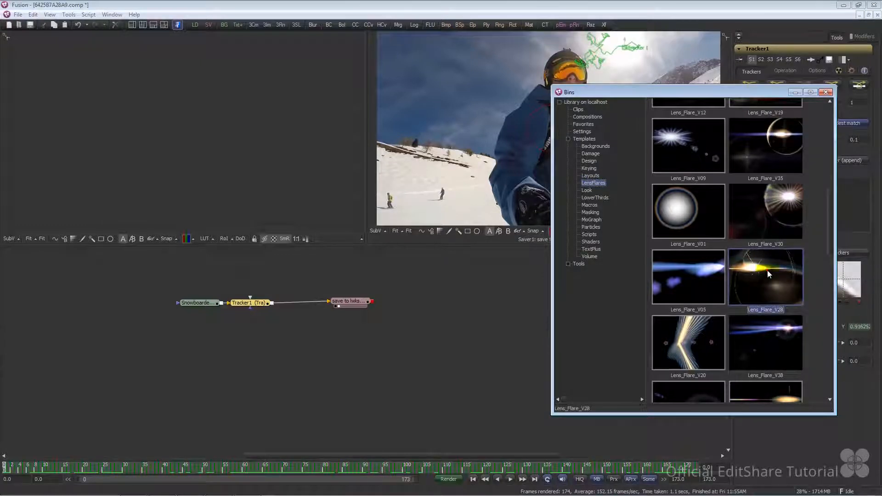
{"action": "left_click_drag", "start_coordinate": [768, 275], "coordinate": [279, 357]}
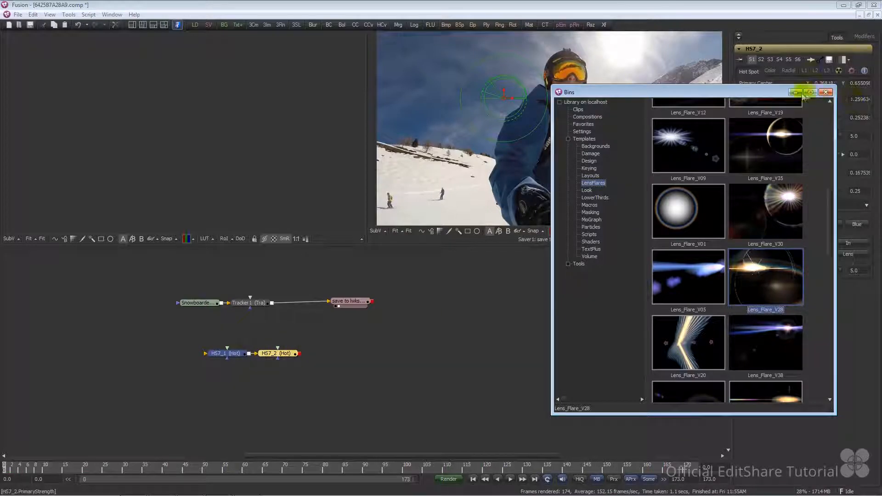
- Minimize the Bins window and move both hot spot nodes below the connection between Tracker1 and the saver
{"action": "left_click", "coordinate": [797, 93]}
{"action": "left_click_drag", "start_coordinate": [339, 335], "coordinate": [193, 381]}
{"action": "left_click_drag", "start_coordinate": [224, 356], "coordinate": [316, 341]}
{"action": "left_click", "coordinate": [294, 341]}
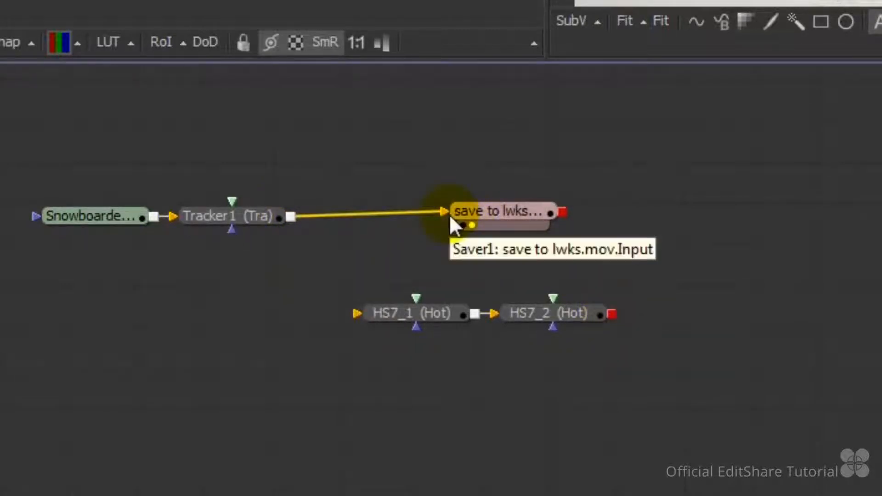
- Rewire the flow so Tracker1 feeds HS7_1 and HS7_2 feeds the saver, and refresh the saver's view
{"action": "left_click_drag", "start_coordinate": [447, 211], "coordinate": [790, 222]}
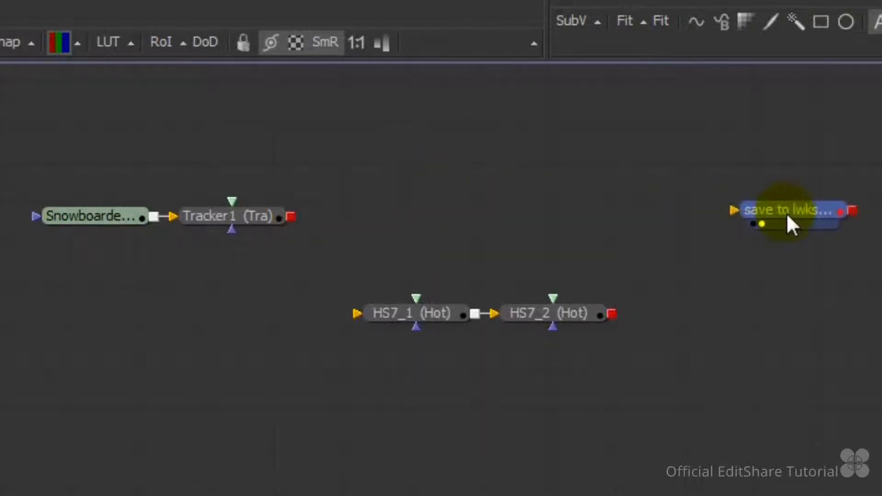
{"action": "left_click_drag", "start_coordinate": [291, 218], "coordinate": [354, 314]}
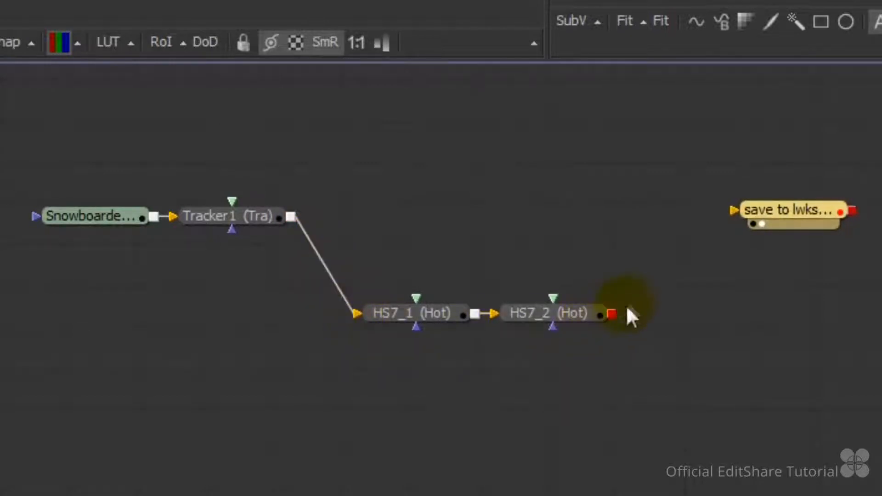
{"action": "left_click_drag", "start_coordinate": [614, 313], "coordinate": [730, 214]}
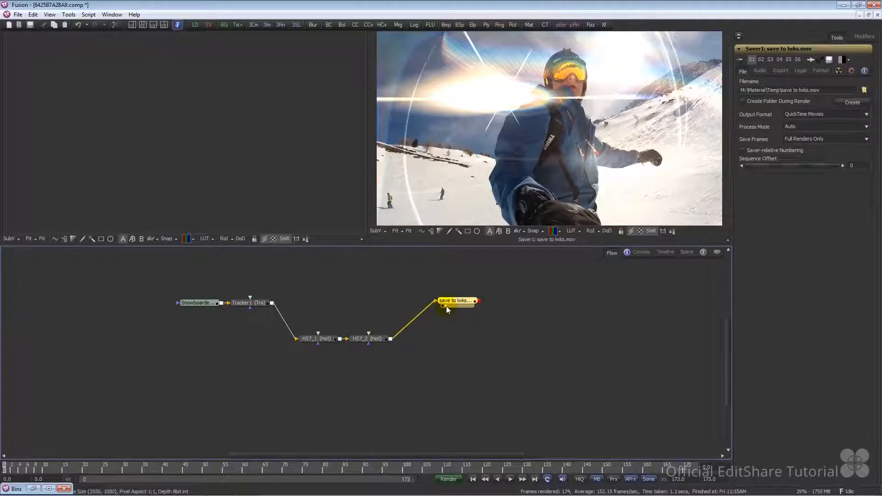
{"action": "left_click", "coordinate": [447, 308]}
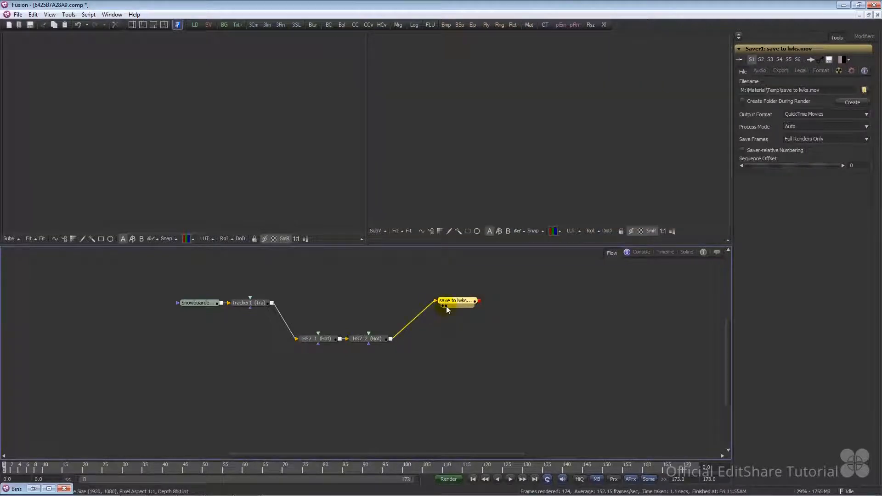
{"action": "left_click", "coordinate": [446, 306]}
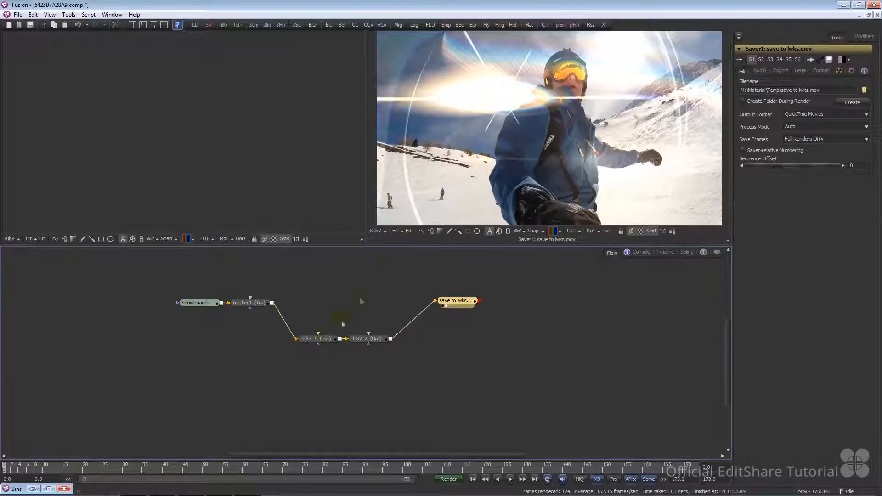
- Select HS7_2 and move its primary center onto the sun in the view
{"action": "left_click", "coordinate": [324, 343]}
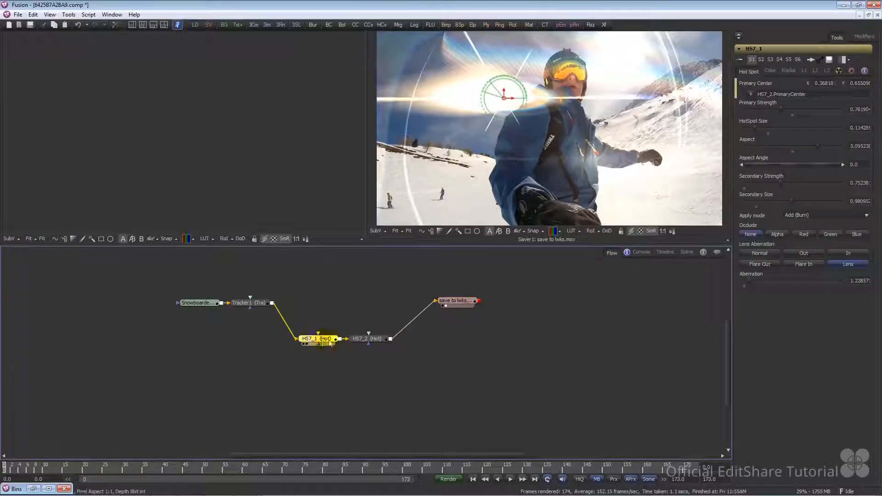
{"action": "left_click", "coordinate": [366, 340]}
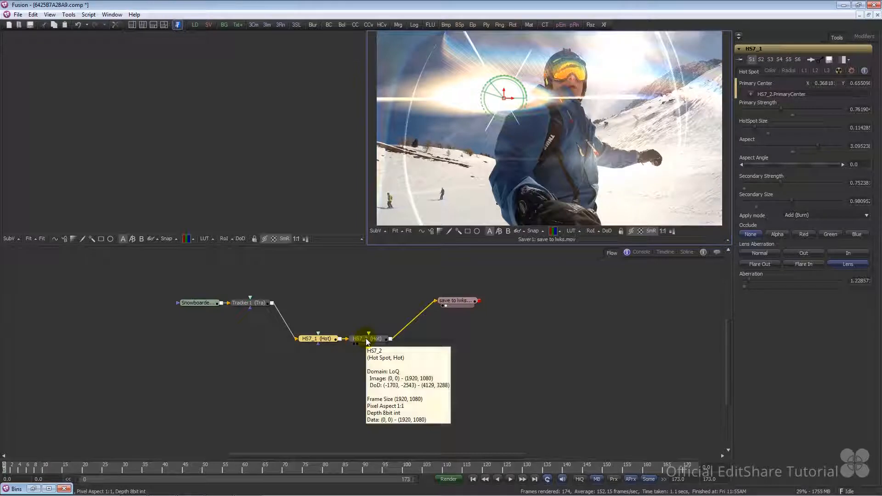
{"action": "left_click", "coordinate": [368, 340]}
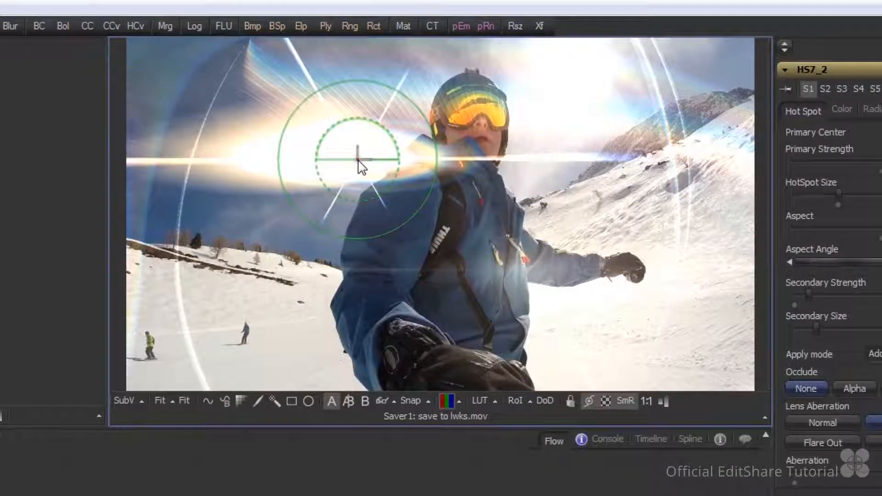
{"action": "mouse_move", "coordinate": [358, 161]}
{"action": "left_mouse_down"}
{"action": "mouse_move", "coordinate": [424, 147]}
{"action": "mouse_move", "coordinate": [506, 157]}
{"action": "mouse_move", "coordinate": [603, 188]}
{"action": "mouse_move", "coordinate": [631, 232]}
{"action": "mouse_move", "coordinate": [579, 67]}
{"action": "mouse_move", "coordinate": [608, 124]}
{"action": "mouse_move", "coordinate": [682, 92]}
{"action": "mouse_move", "coordinate": [634, 147]}
{"action": "mouse_move", "coordinate": [523, 136]}
{"action": "mouse_move", "coordinate": [465, 109]}
{"action": "mouse_move", "coordinate": [552, 89]}
{"action": "mouse_move", "coordinate": [606, 96]}
{"action": "left_mouse_up"}
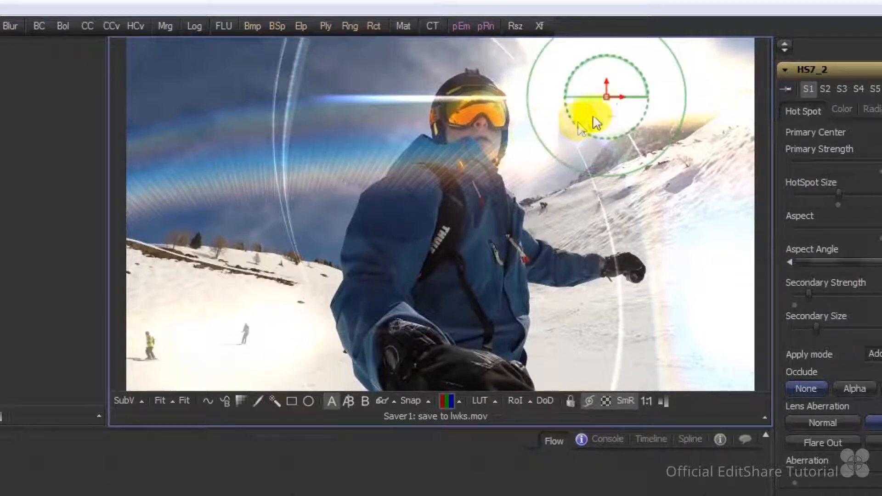
{"action": "left_click_drag", "start_coordinate": [607, 97], "coordinate": [584, 82]}
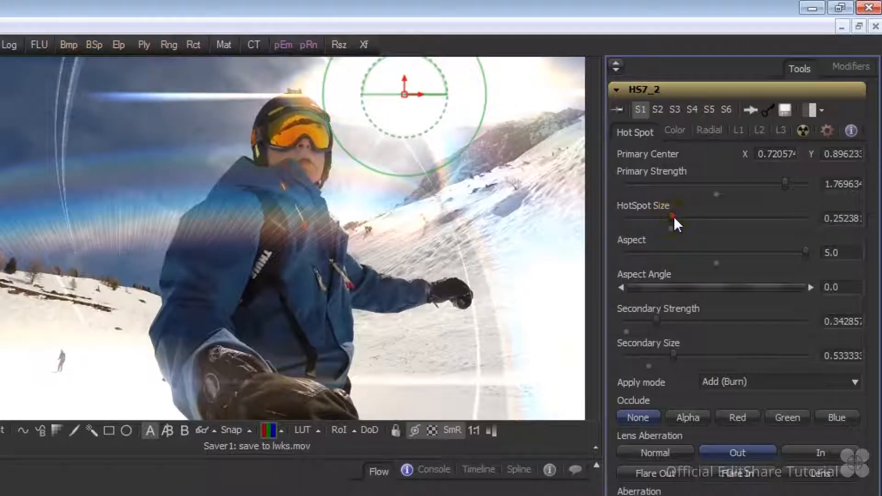
- Set HS7_2's HotSpot Size to about 0.15
{"action": "left_click_drag", "start_coordinate": [770, 116], "coordinate": [804, 118]}
{"action": "left_click_drag", "start_coordinate": [739, 222], "coordinate": [753, 221]}
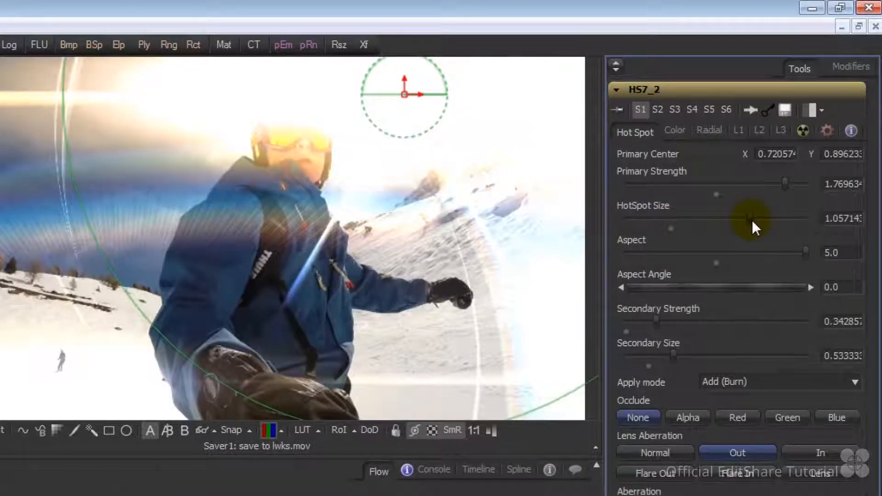
{"action": "left_click_drag", "start_coordinate": [752, 219], "coordinate": [652, 219]}
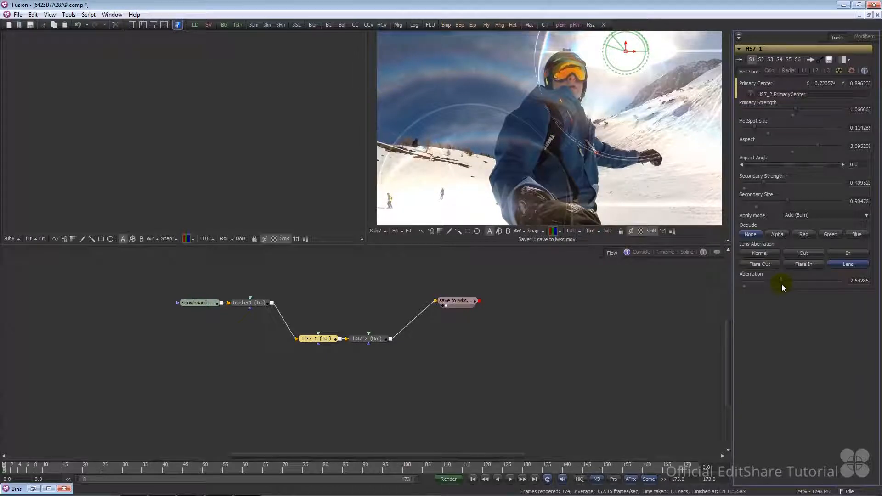
- Refine HS7_2's primary center on the sun, connect it to Tracker1Tracker1Path, and scrub through the clip to check the flare
{"action": "left_click", "coordinate": [367, 339]}
{"action": "left_click_drag", "start_coordinate": [626, 52], "coordinate": [625, 50]}
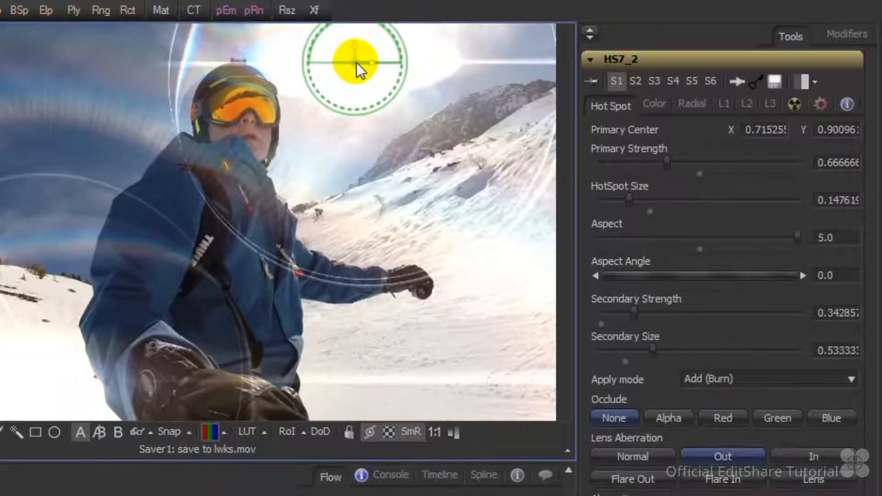
{"action": "right_click", "coordinate": [357, 63]}
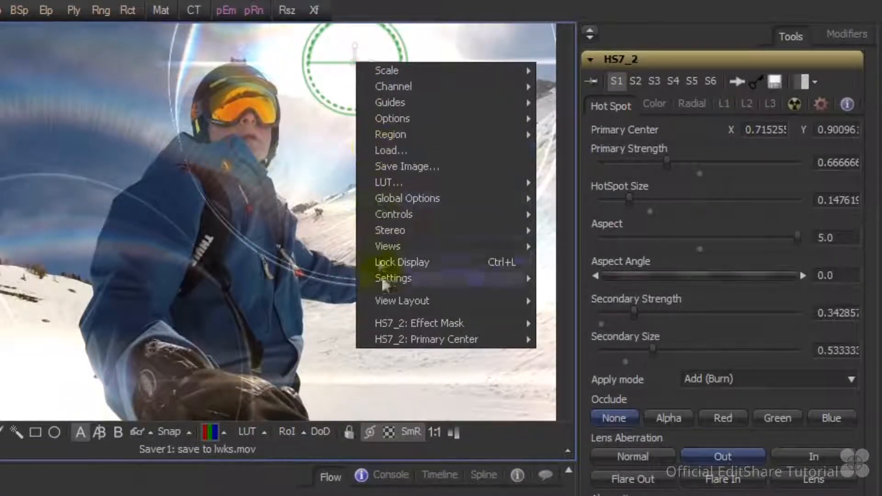
{"action": "left_click", "coordinate": [384, 340]}
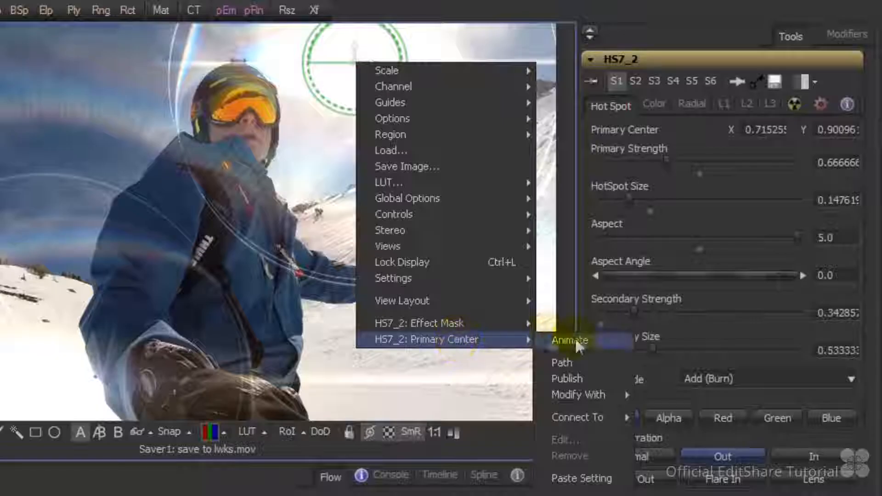
{"action": "left_click", "coordinate": [578, 417]}
{"action": "left_click", "coordinate": [668, 420]}
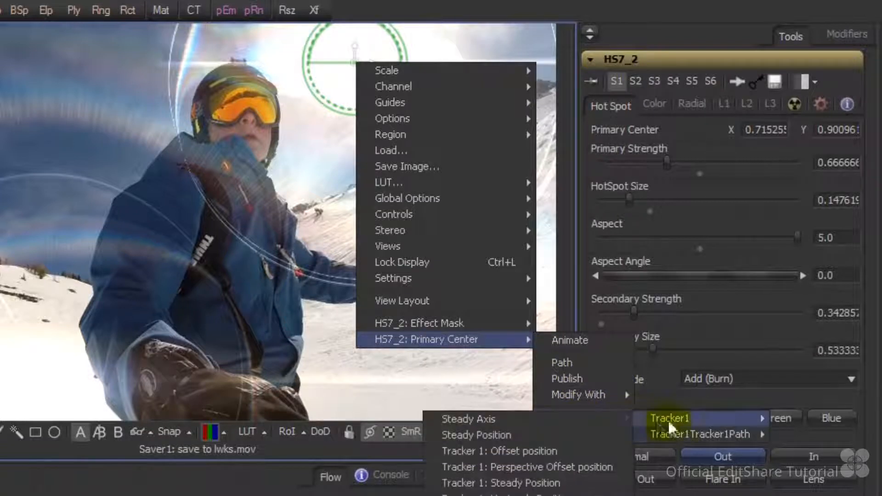
{"action": "mouse_move", "coordinate": [671, 435]}
{"action": "left_click", "coordinate": [799, 435]}
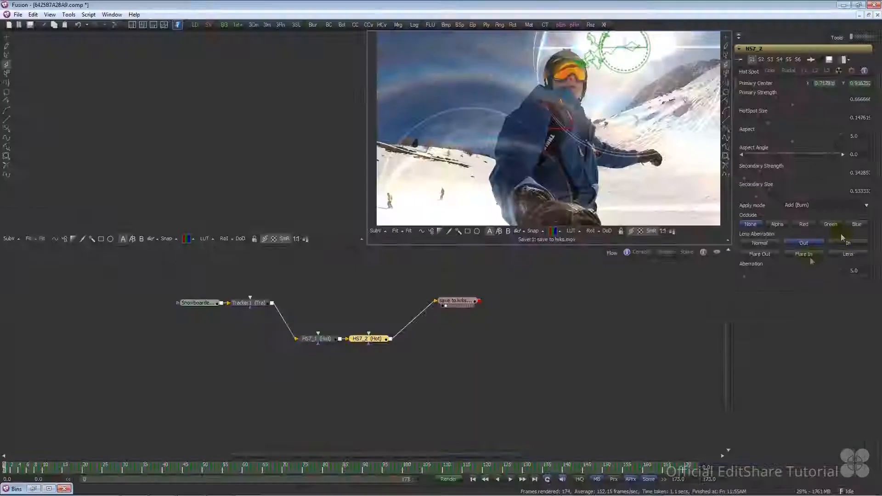
{"action": "left_click_drag", "start_coordinate": [6, 469], "coordinate": [649, 467]}
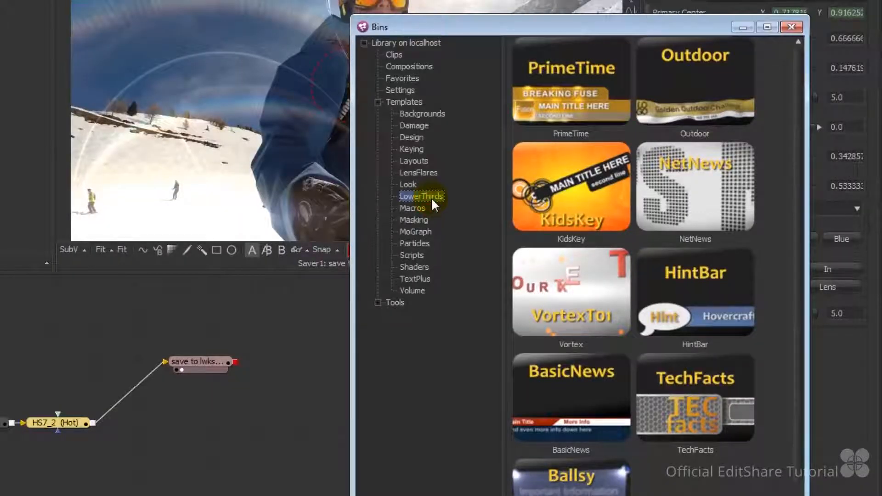
- Add the TechFacts template from the LowerThirds category to the flow, below HS7_2
{"action": "left_click_drag", "start_coordinate": [695, 402], "coordinate": [50, 487]}
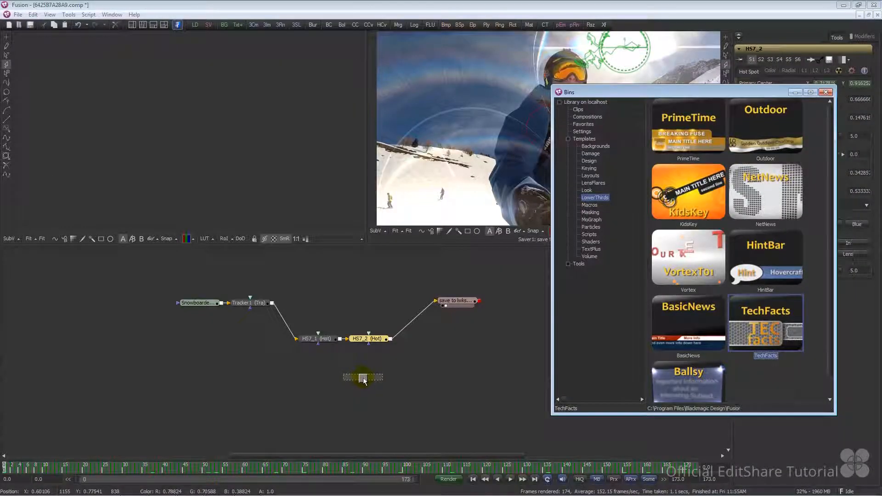
{"action": "left_click_drag", "start_coordinate": [363, 380], "coordinate": [364, 376]}
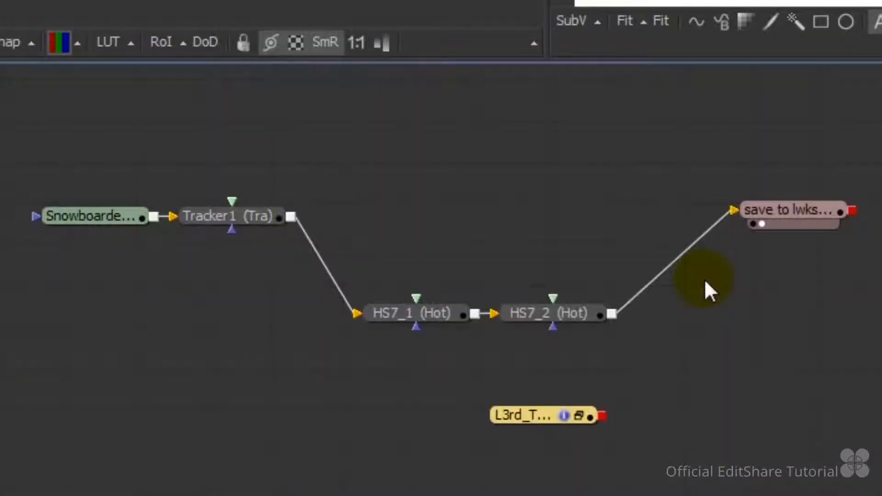
- Group HS7_1 and HS7_2 in the flow and rename the group FLARE
{"action": "left_click_drag", "start_coordinate": [704, 279], "coordinate": [308, 363]}
{"action": "right_click", "coordinate": [402, 315]}
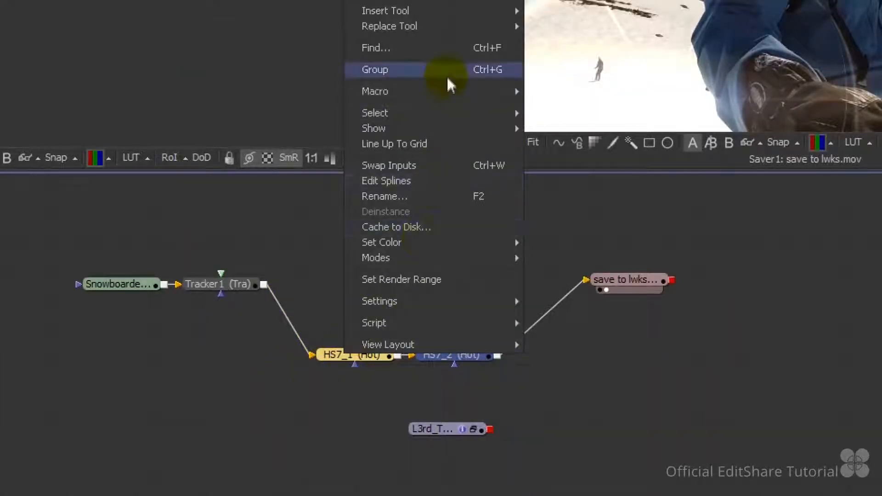
{"action": "left_click", "coordinate": [447, 71]}
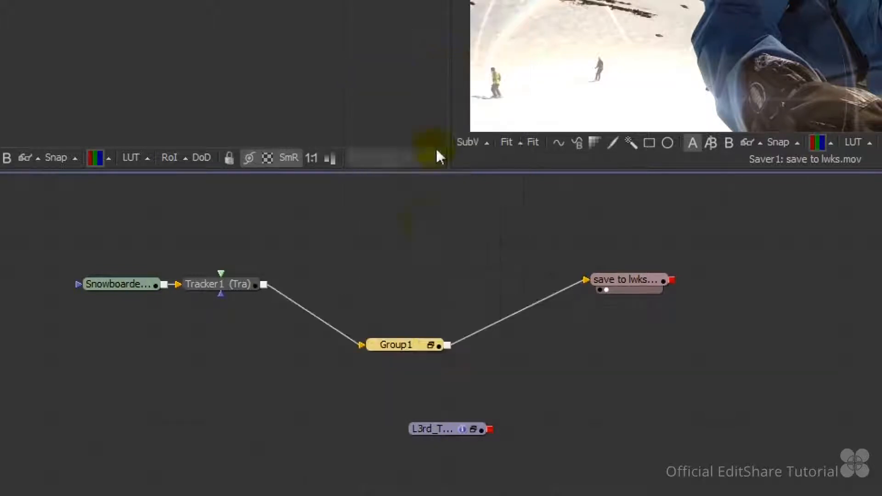
{"action": "right_click", "coordinate": [395, 347]}
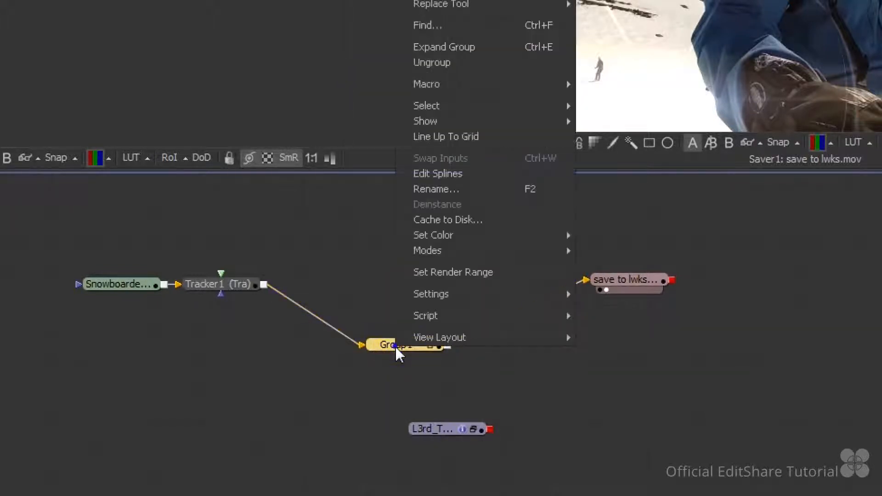
{"action": "left_click", "coordinate": [450, 190]}
{"action": "type", "text": "FLARE"}
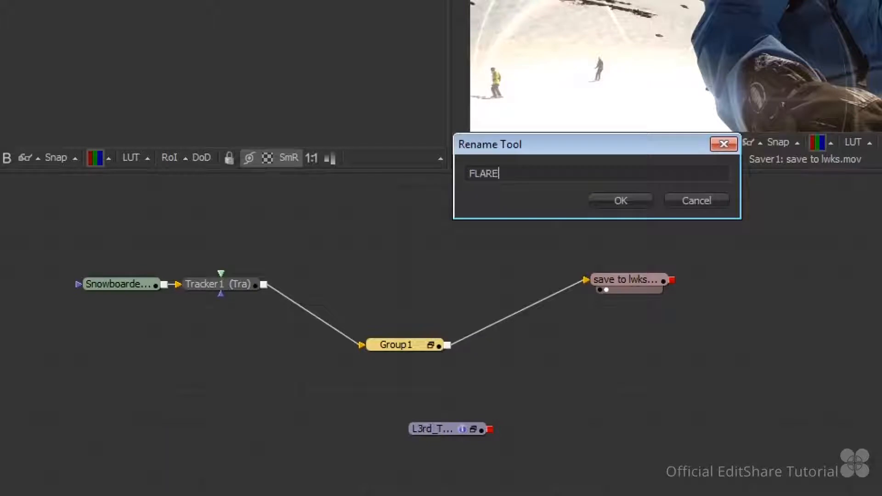
{"action": "key", "text": "Return"}
- Expand the FLARE group to inspect the two hotspot tools inside, enlarge its frame, and collapse it again
{"action": "left_click", "coordinate": [432, 345]}
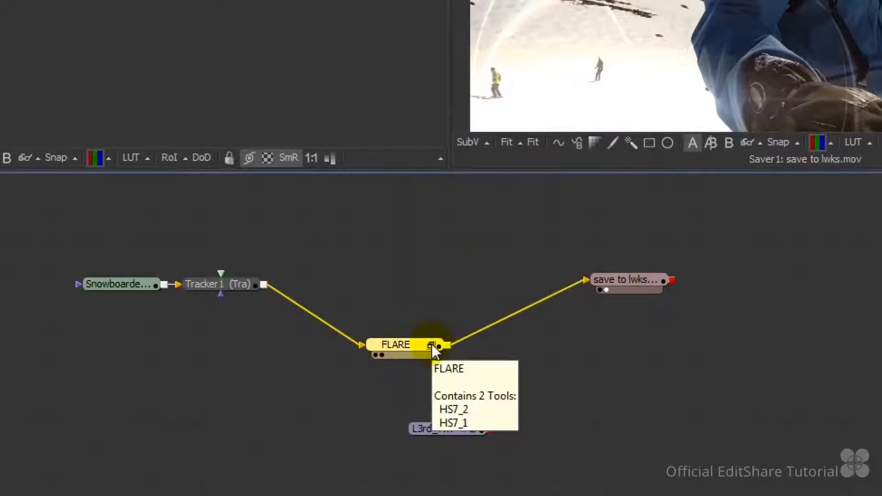
{"action": "left_click", "coordinate": [432, 344]}
{"action": "left_click_drag", "start_coordinate": [506, 379], "coordinate": [660, 454]}
{"action": "mouse_move", "coordinate": [579, 335]}
{"action": "left_mouse_down"}
{"action": "mouse_move", "coordinate": [567, 298]}
{"action": "mouse_move", "coordinate": [566, 338]}
{"action": "left_mouse_up"}
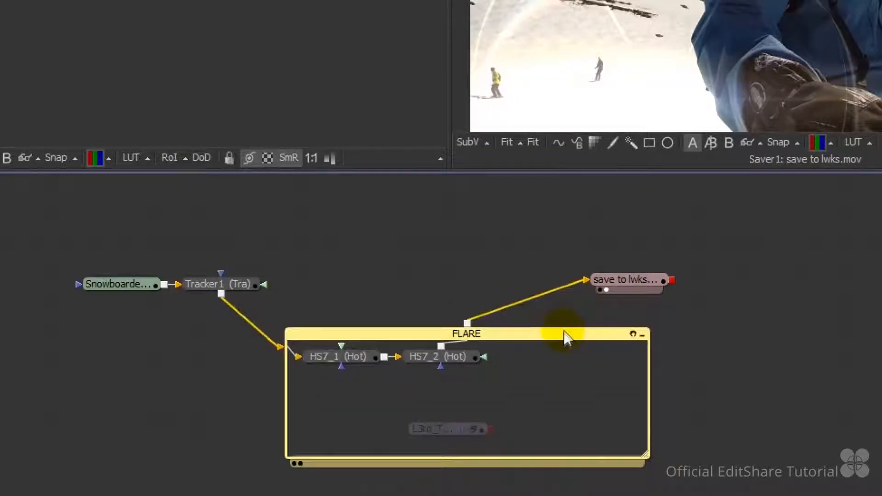
{"action": "left_click", "coordinate": [640, 336]}
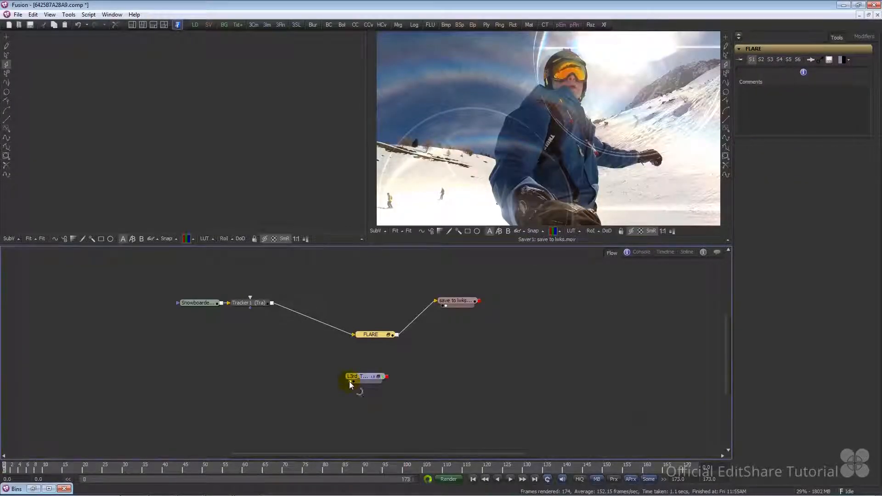
- Show the L3rd_TechFacts title in the empty viewer and scrub the timeline to frame 50
{"action": "left_click", "coordinate": [351, 382]}
{"action": "left_click", "coordinate": [324, 467]}
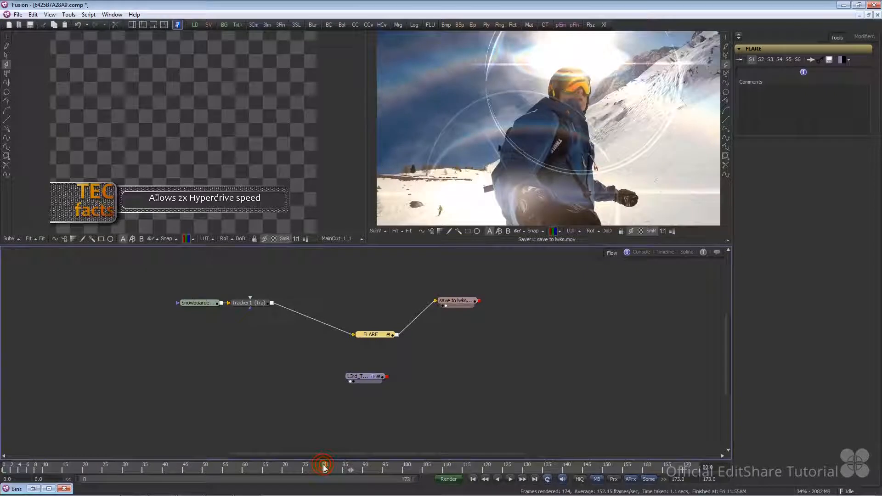
{"action": "left_click_drag", "start_coordinate": [324, 467], "coordinate": [204, 467]}
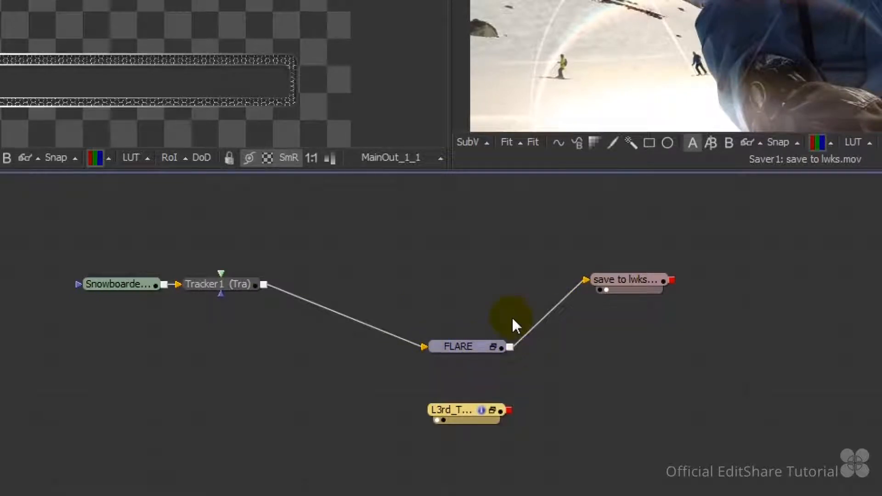
- Merge the L3rd_TechFacts output over the FLARE output and move the saver node farther away from the new merge
{"action": "left_click", "coordinate": [520, 372]}
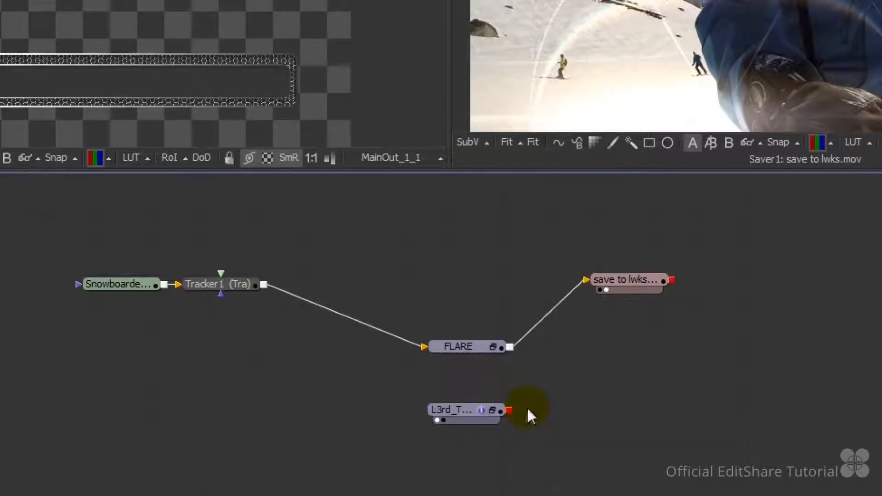
{"action": "left_click_drag", "start_coordinate": [510, 411], "coordinate": [510, 349]}
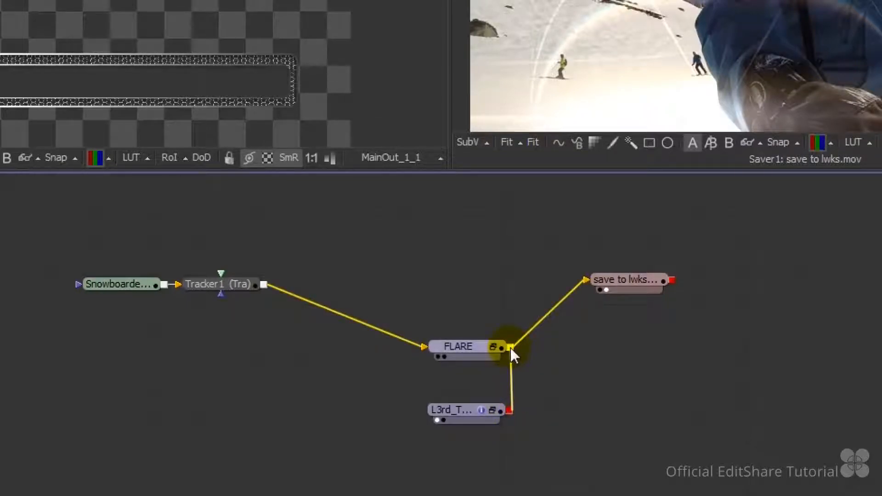
{"action": "left_click_drag", "start_coordinate": [511, 348], "coordinate": [511, 347]}
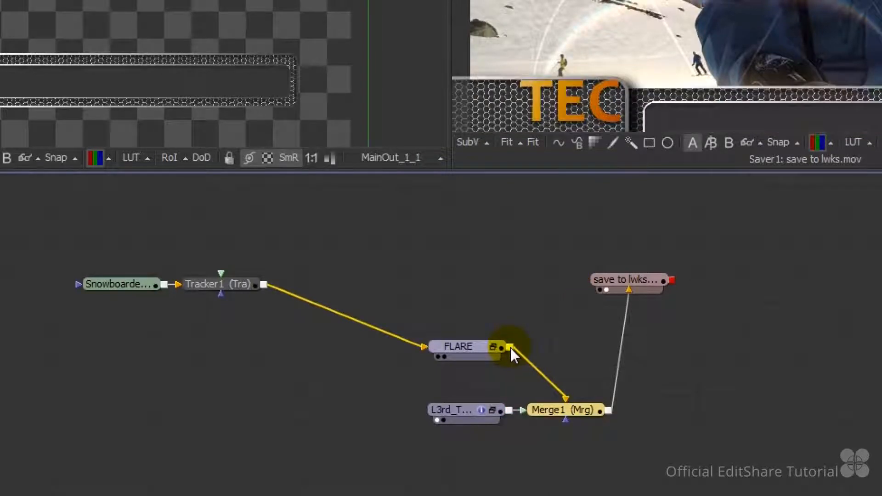
{"action": "left_click", "coordinate": [543, 417]}
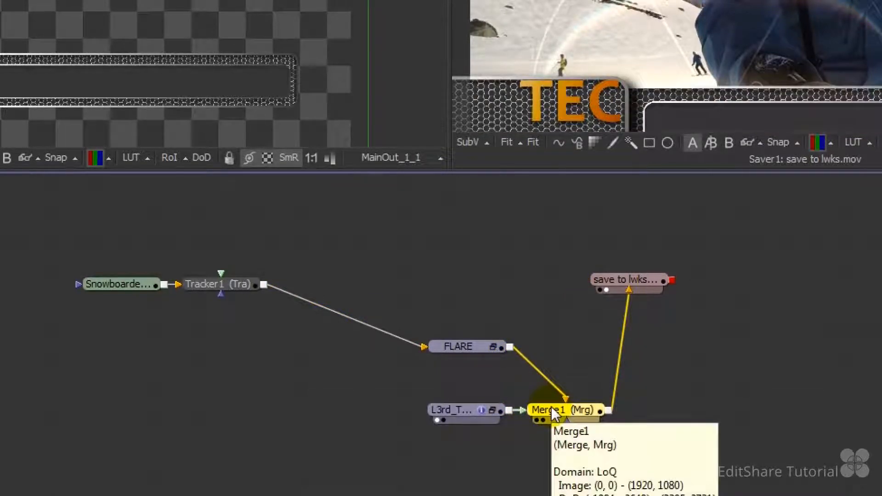
{"action": "left_click_drag", "start_coordinate": [643, 280], "coordinate": [856, 286]}
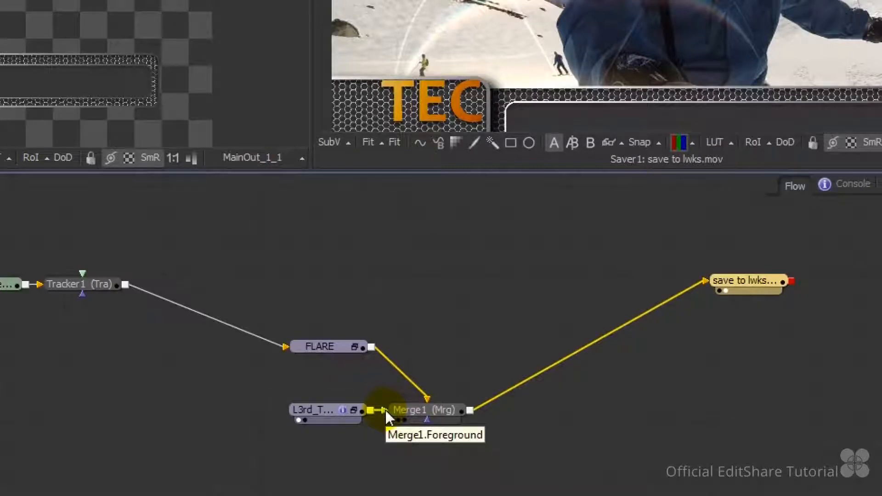
- Open Merge1's controls and review the available Apply Mode options, leaving the mode at Normal
{"action": "left_click", "coordinate": [415, 409]}
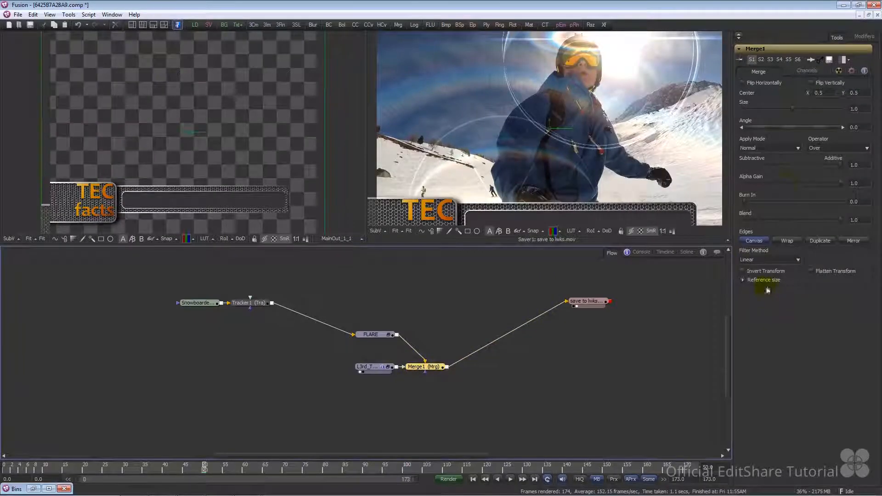
{"action": "left_click", "coordinate": [785, 147]}
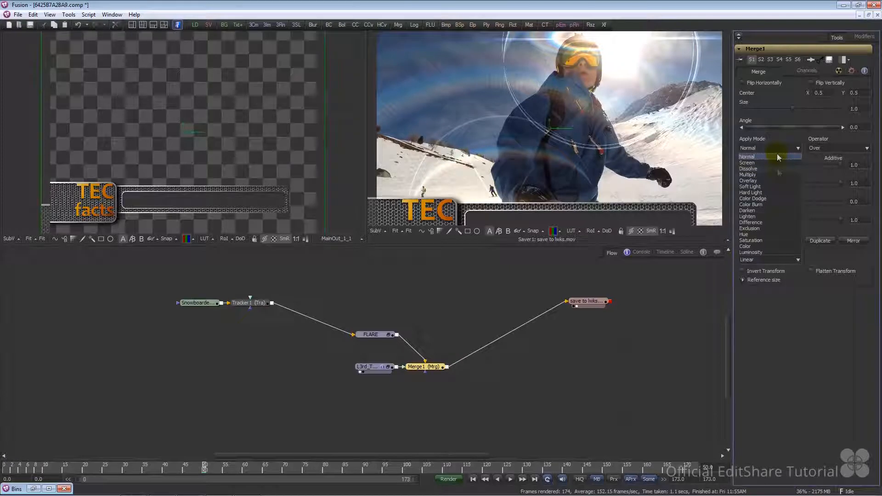
{"action": "left_click", "coordinate": [797, 317]}
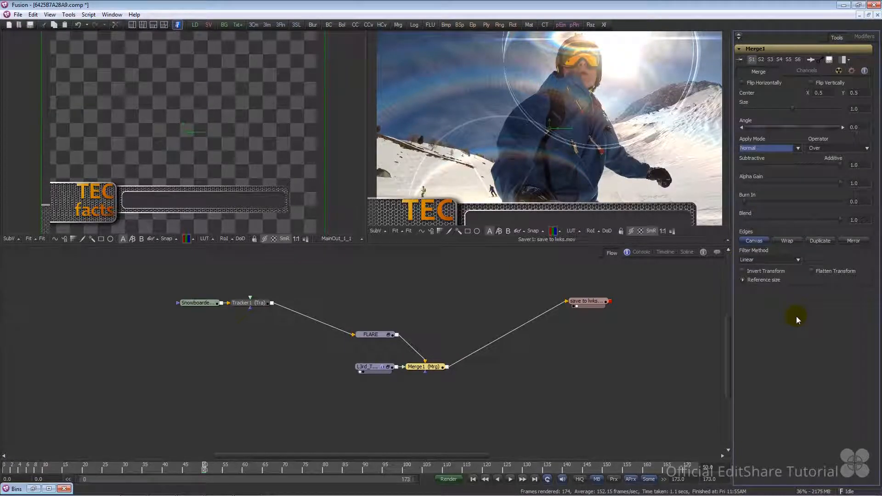
- Scale Merge1 to about 0.835 and move its center to about X 0.444, Y 0.644 so the title fits within the frame
{"action": "left_click", "coordinate": [341, 468]}
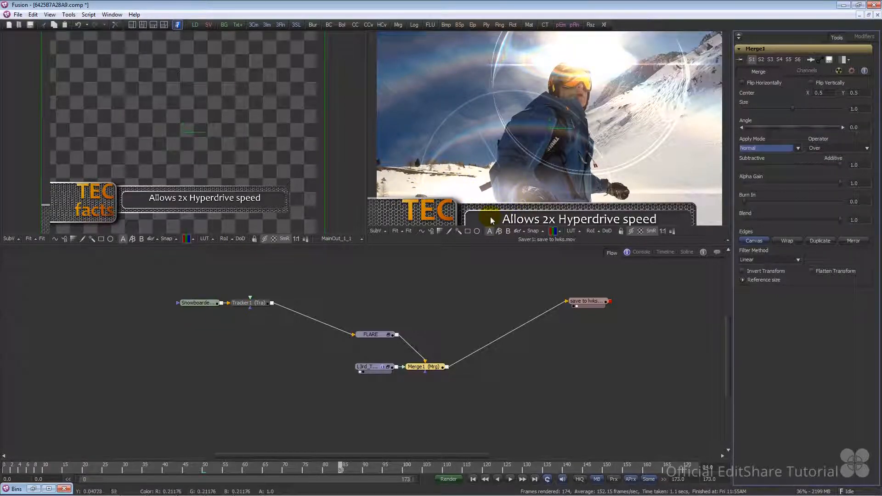
{"action": "left_click", "coordinate": [396, 231]}
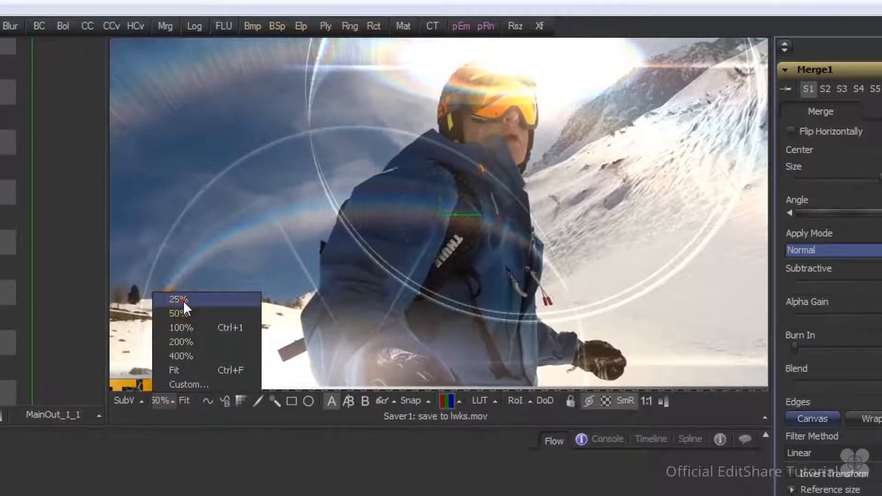
{"action": "left_click", "coordinate": [183, 301]}
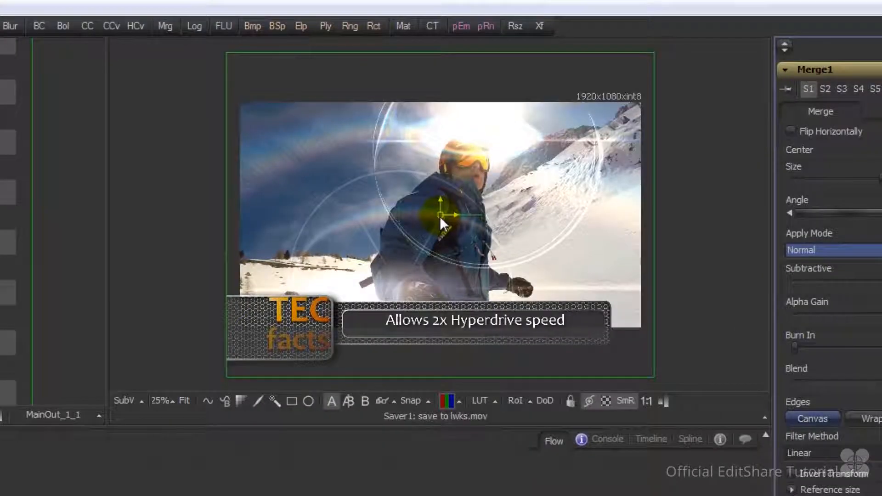
{"action": "left_click_drag", "start_coordinate": [517, 184], "coordinate": [455, 167]}
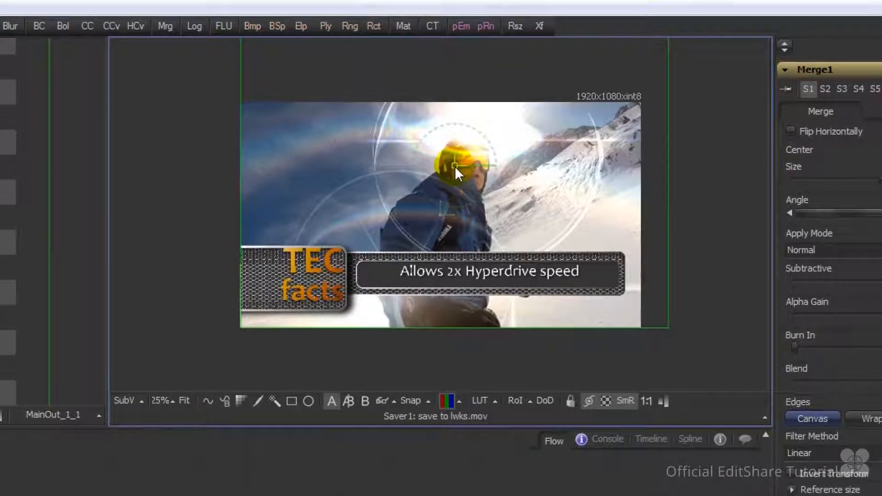
{"action": "left_click_drag", "start_coordinate": [667, 330], "coordinate": [620, 298]}
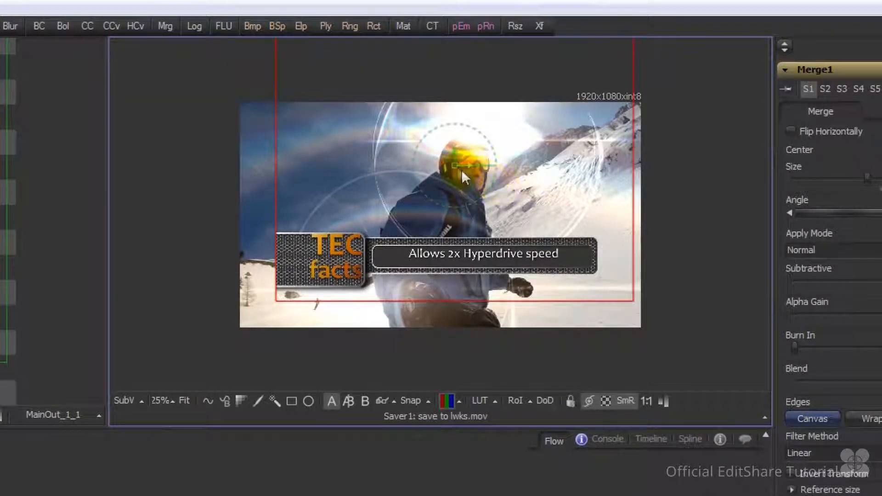
{"action": "left_click_drag", "start_coordinate": [455, 153], "coordinate": [455, 169]}
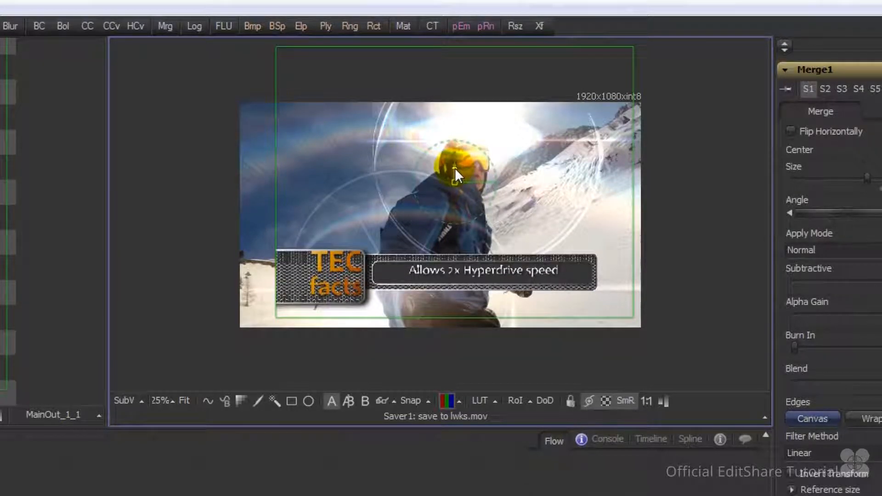
{"action": "left_click_drag", "start_coordinate": [471, 181], "coordinate": [433, 181]}
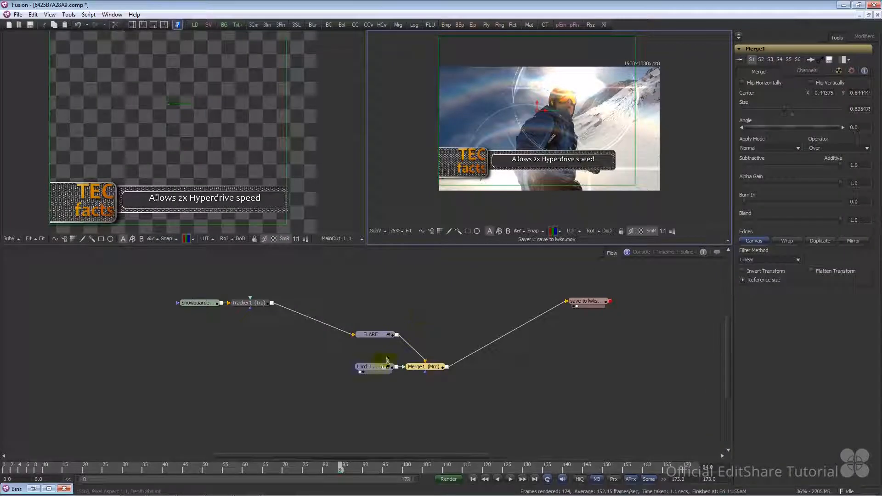
- Expand the L3rd_TechFacts group to examine the node tree inside the template, and collapse it again
{"action": "left_click", "coordinate": [374, 368]}
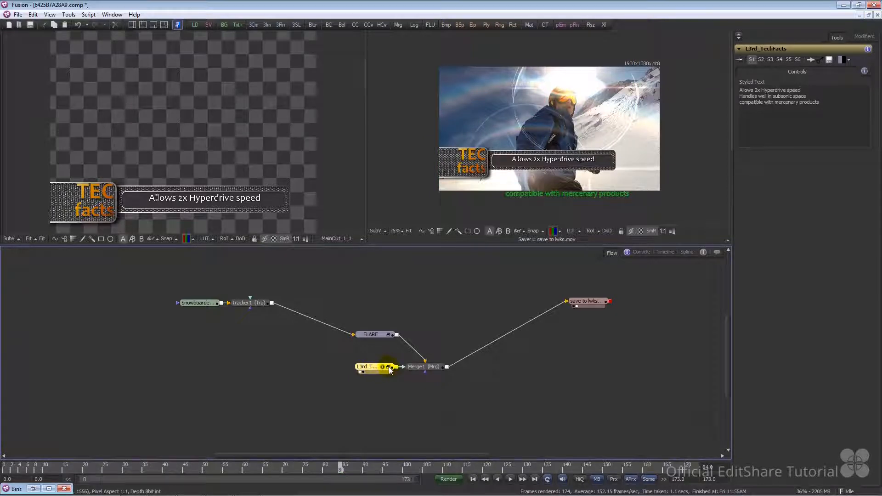
{"action": "left_click", "coordinate": [390, 368]}
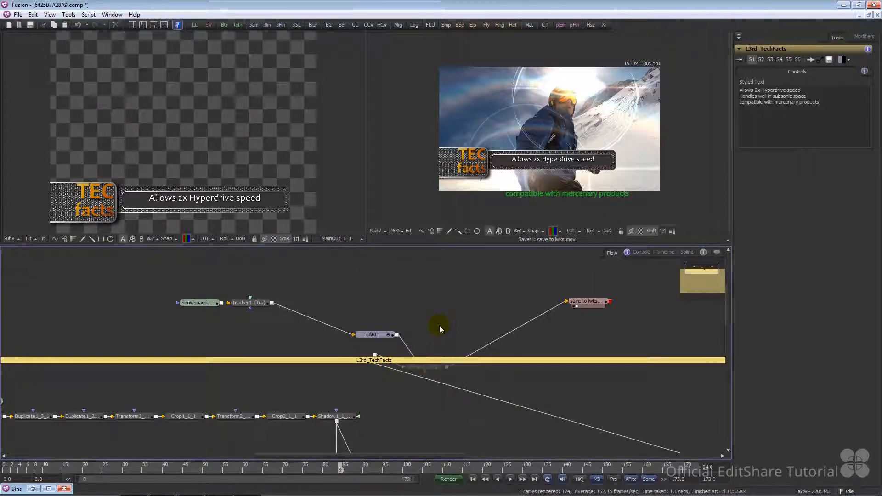
{"action": "scroll", "coordinate": [439, 326], "scroll_direction": "down", "scroll_amount": 5}
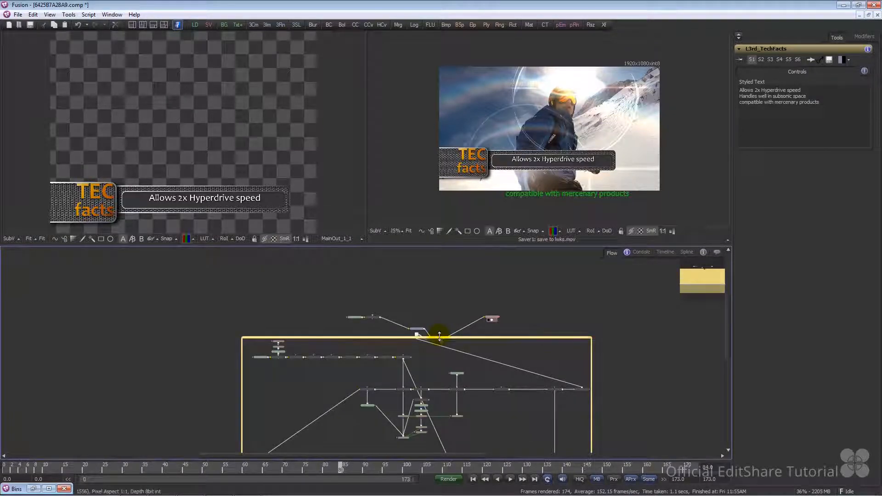
{"action": "left_click_drag", "start_coordinate": [440, 341], "coordinate": [279, 261]}
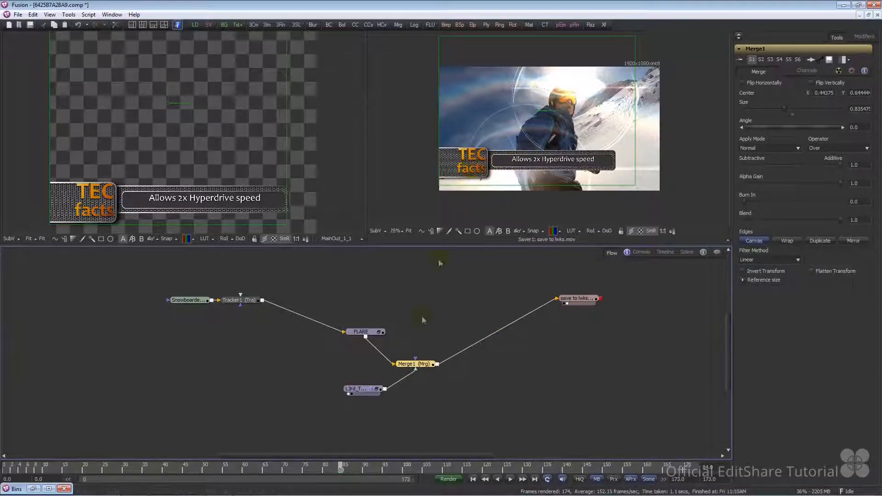
- Replace L3rd_TechFacts' styled text with "Official Fusion Tutorials available at:" and "blackmagicdesign.com/products/fusion/training" on two lines
{"action": "left_click", "coordinate": [361, 389]}
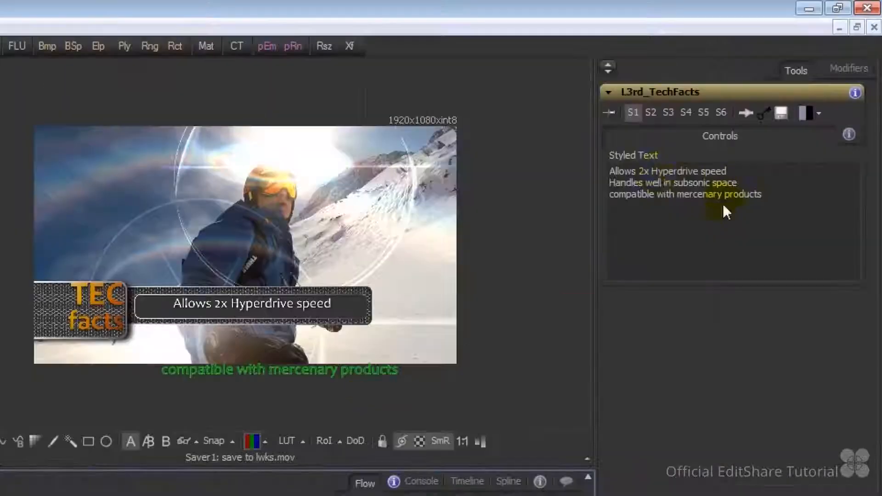
{"action": "double_click", "coordinate": [747, 90]}
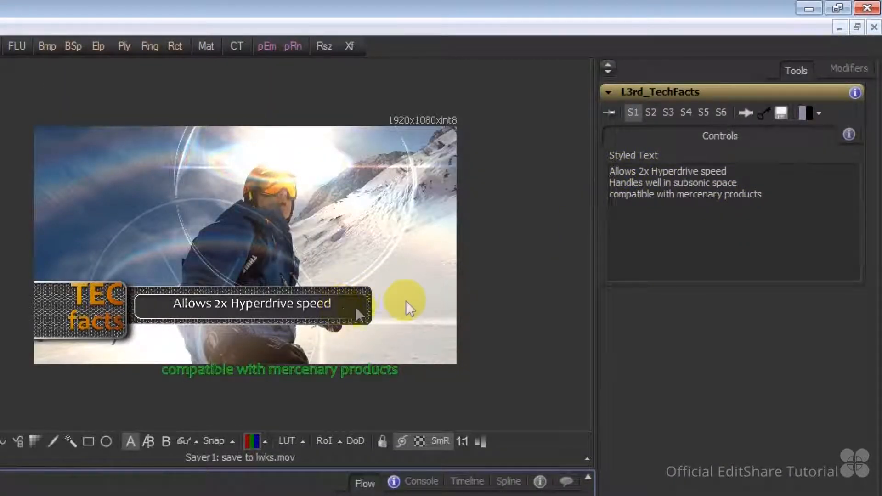
{"action": "left_click_drag", "start_coordinate": [759, 200], "coordinate": [598, 171]}
{"action": "type", "text": "Official Fusion Tutorials available at: blackmagicdesign.com/products/fusion/training"}
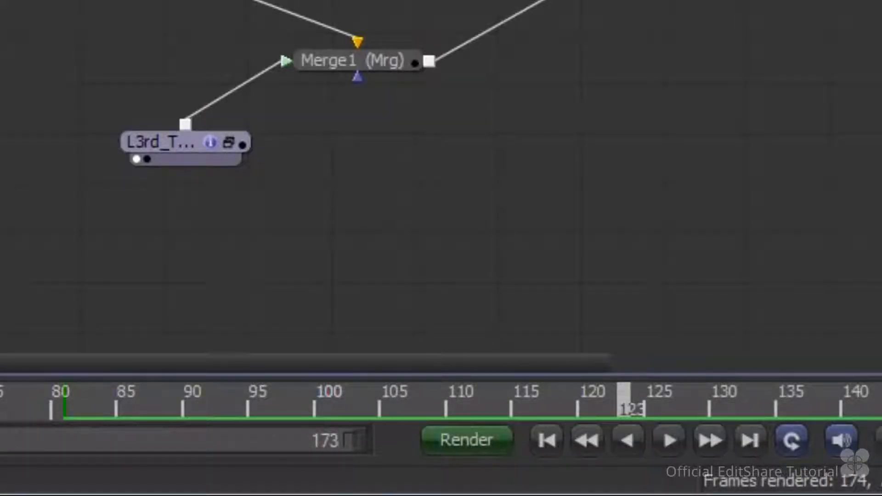
- Render frames 0..173 with the Final configuration and dismiss the completion message
{"action": "left_click", "coordinate": [479, 444]}
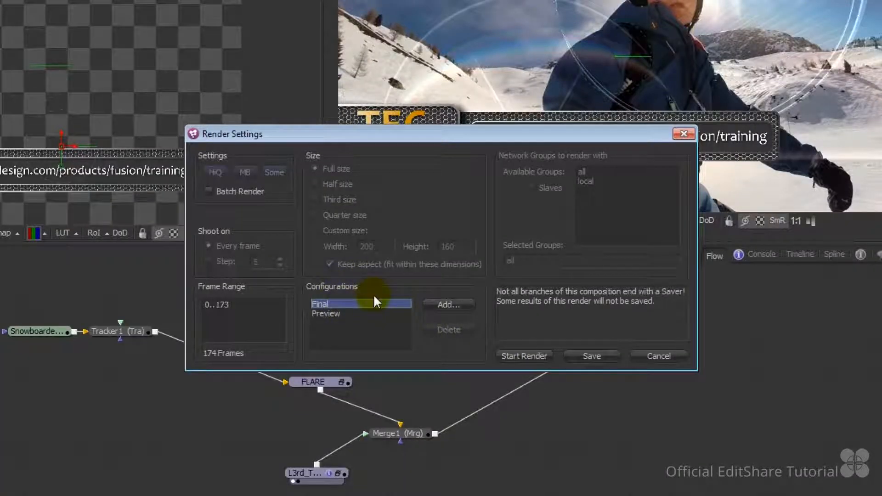
{"action": "double_click", "coordinate": [210, 308]}
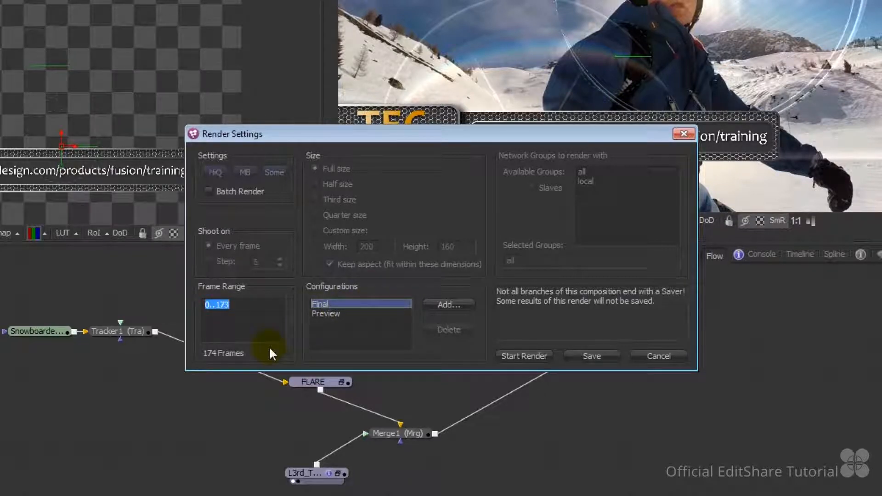
{"action": "left_click", "coordinate": [528, 356]}
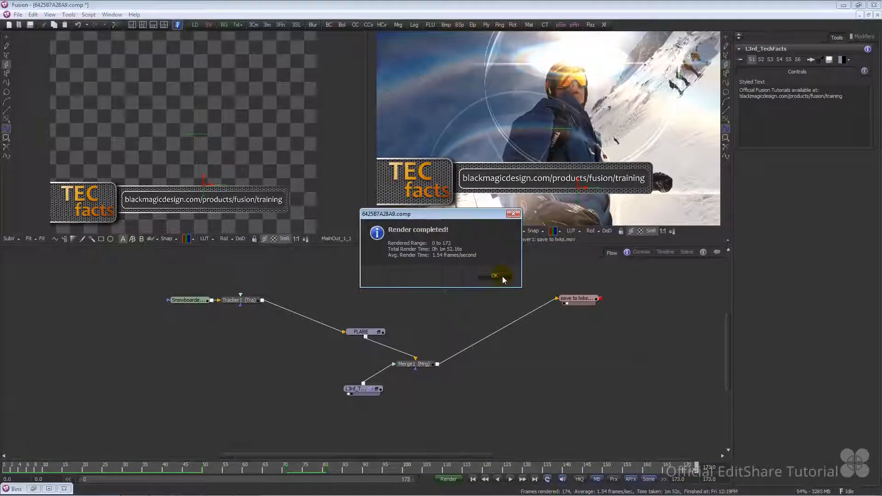
{"action": "left_click", "coordinate": [503, 277]}
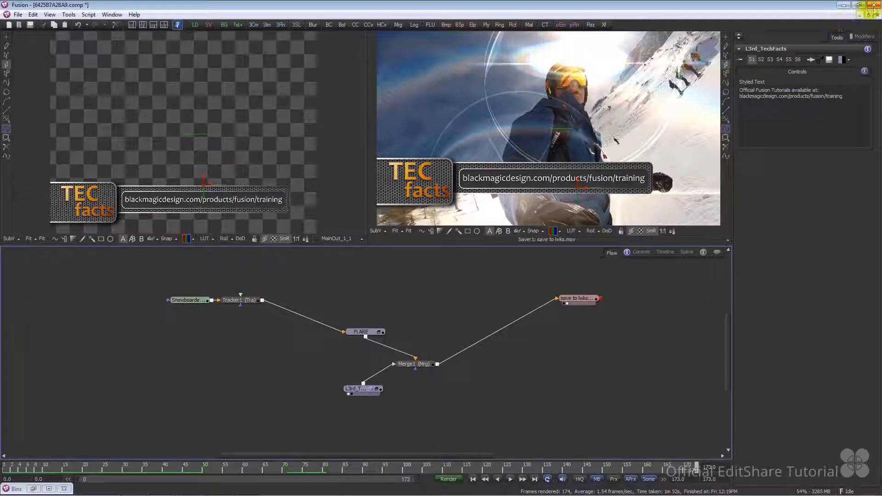
- Close Fusion with the composition changes saved, and replace the Fusion effect on the Lightworks timeline with the rendered clip
{"action": "left_click", "coordinate": [874, 5]}
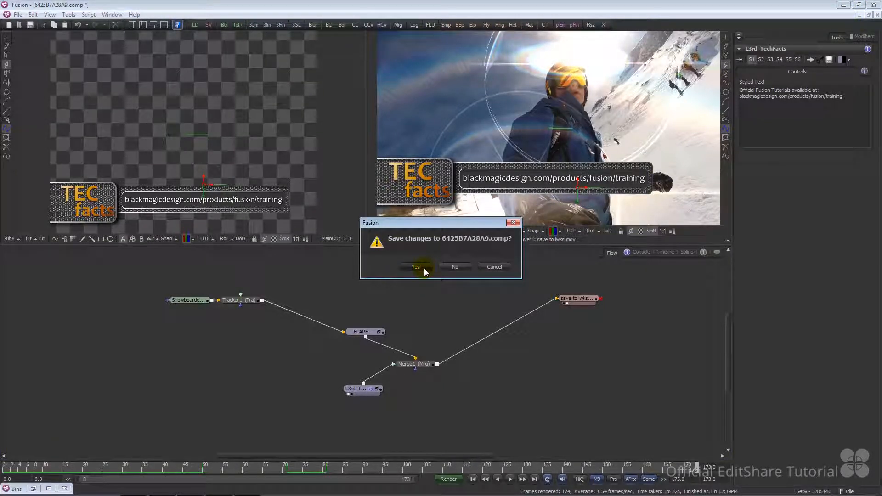
{"action": "left_click", "coordinate": [416, 267]}
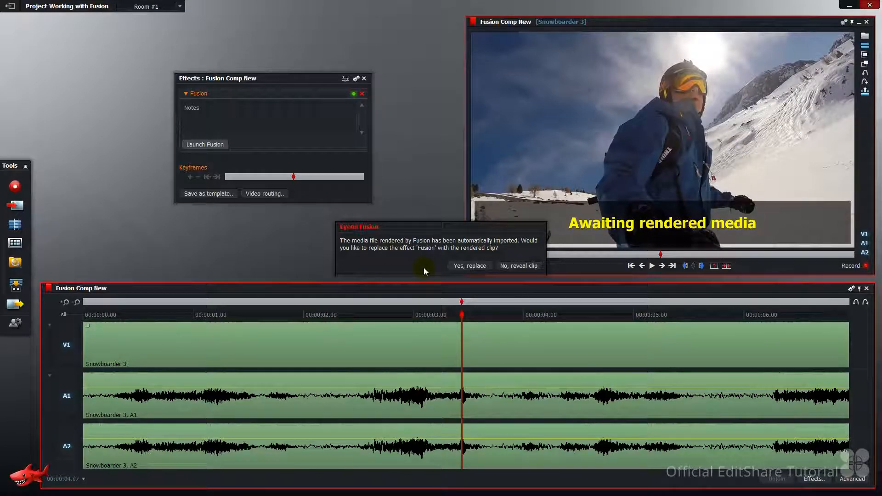
{"action": "left_click", "coordinate": [460, 271]}
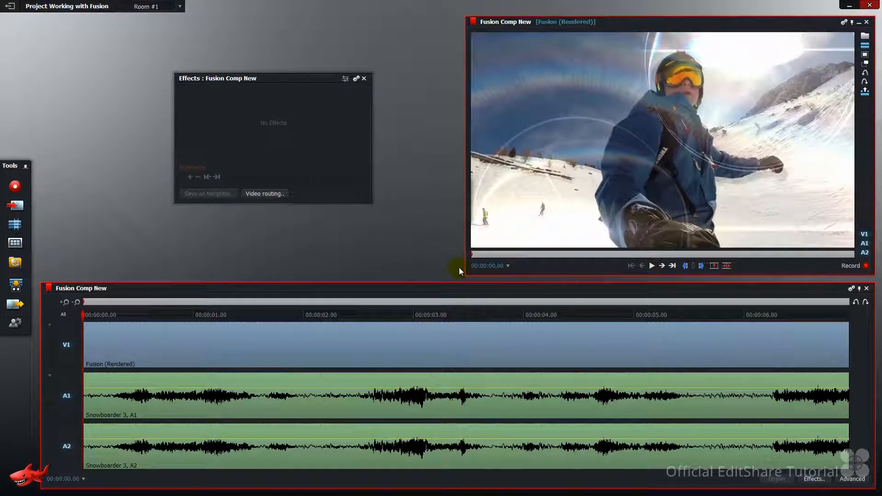
{"action": "key", "text": "space"}
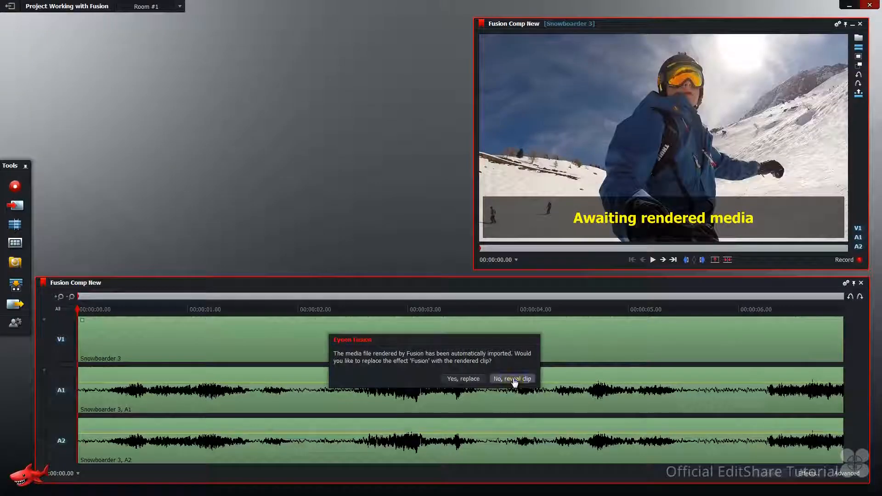
- Keep the Fusion effect on the Lightworks timeline and reveal the imported rendered clip instead of replacing the effect
{"action": "left_click", "coordinate": [513, 379]}
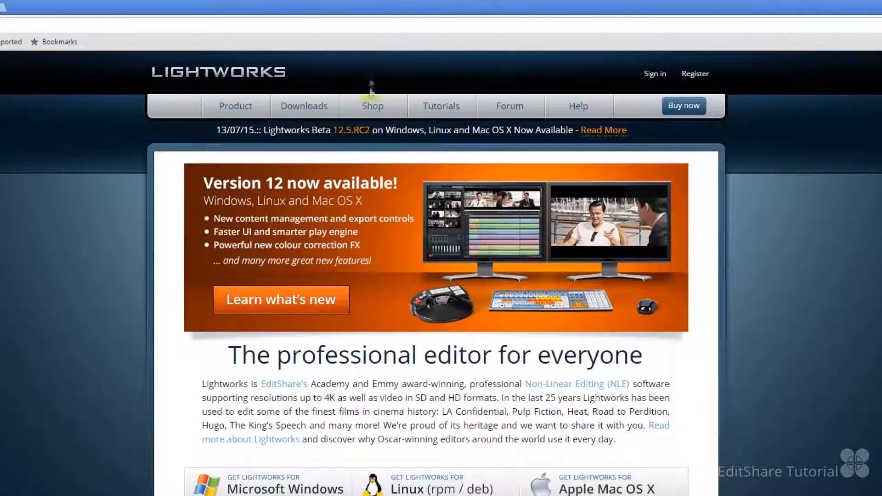
- On the Lightworks website, open the Lightworks Pro shop page and add the Outright license to the cart
{"action": "mouse_move", "coordinate": [372, 102]}
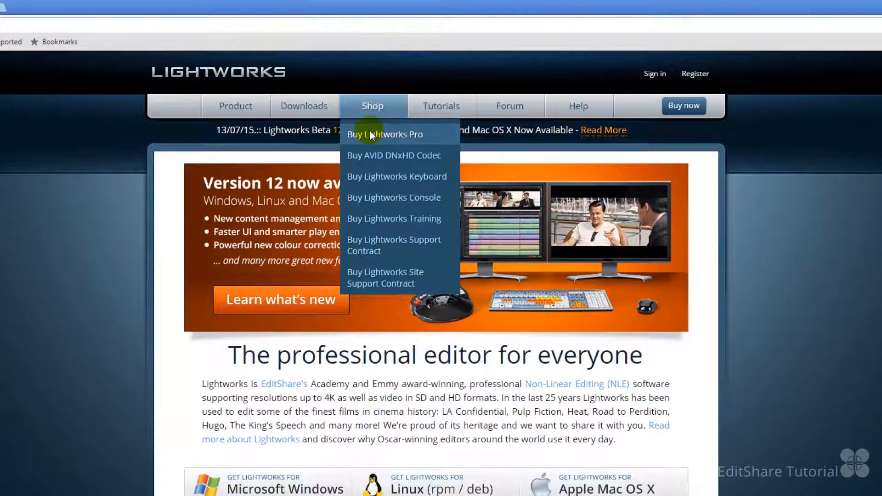
{"action": "left_click", "coordinate": [371, 133]}
{"action": "left_click", "coordinate": [621, 390]}
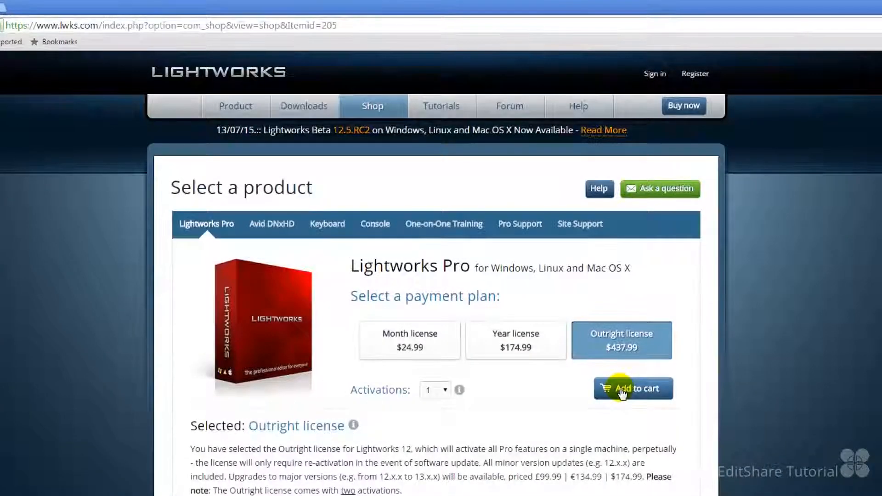